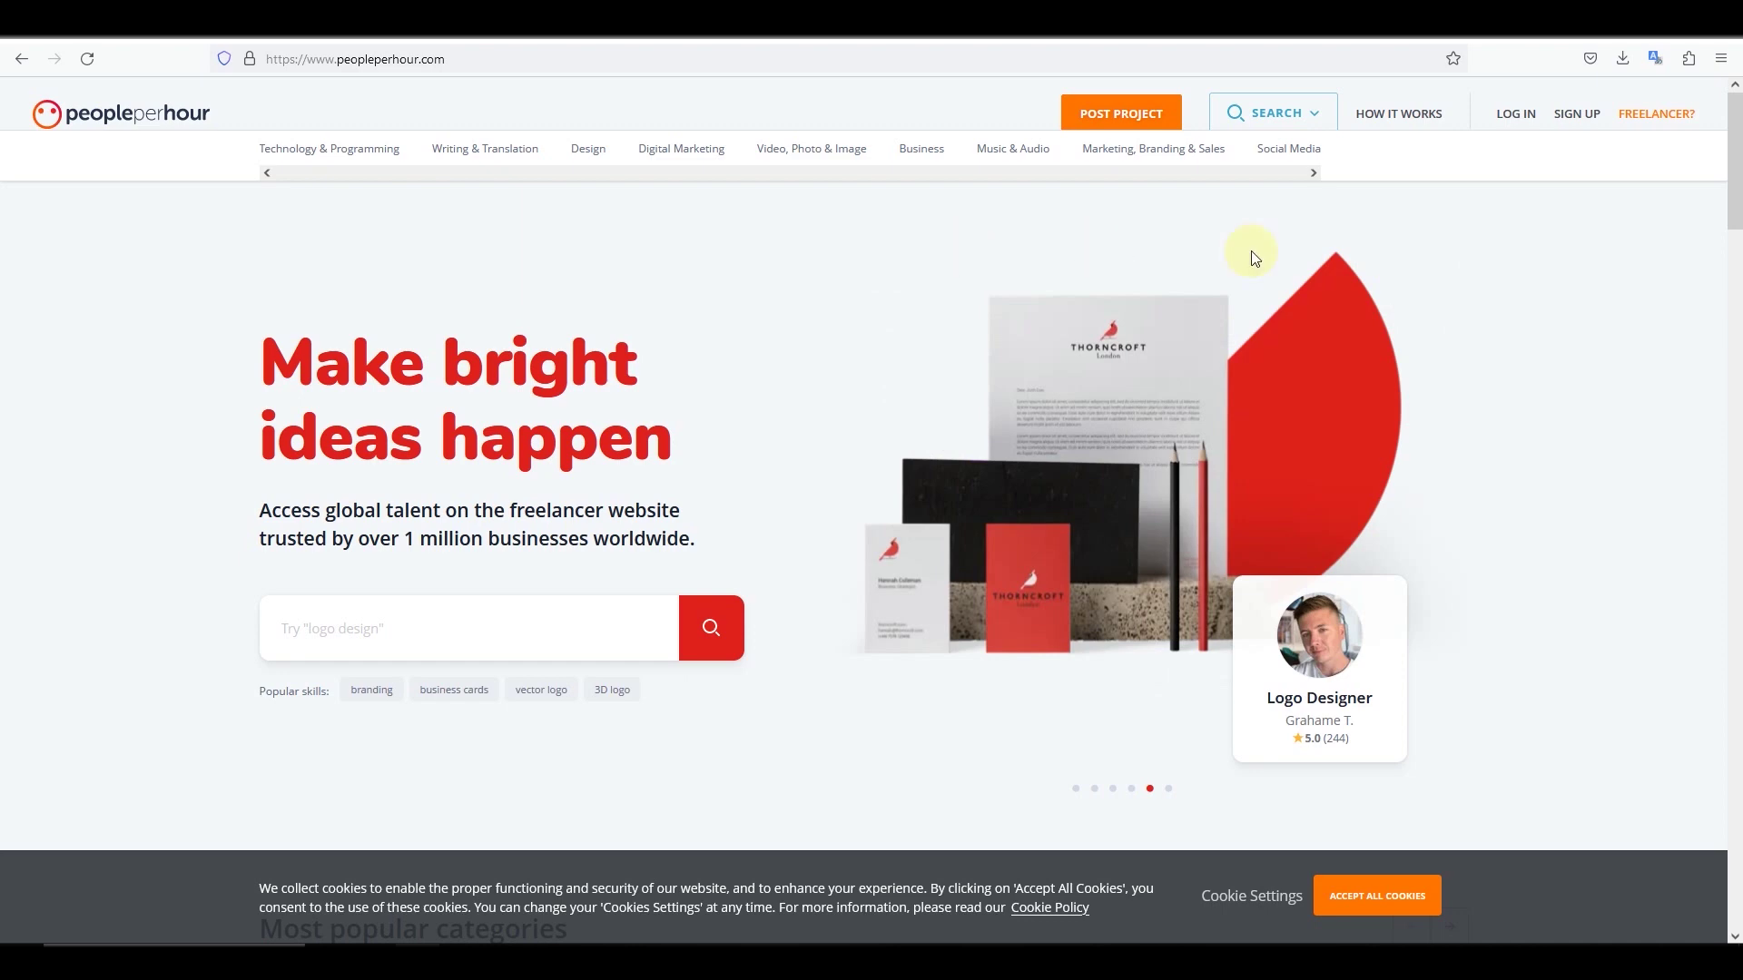
Apply as a freelancer by submitting the profile application with the free Basic approval option
click(1654, 115)
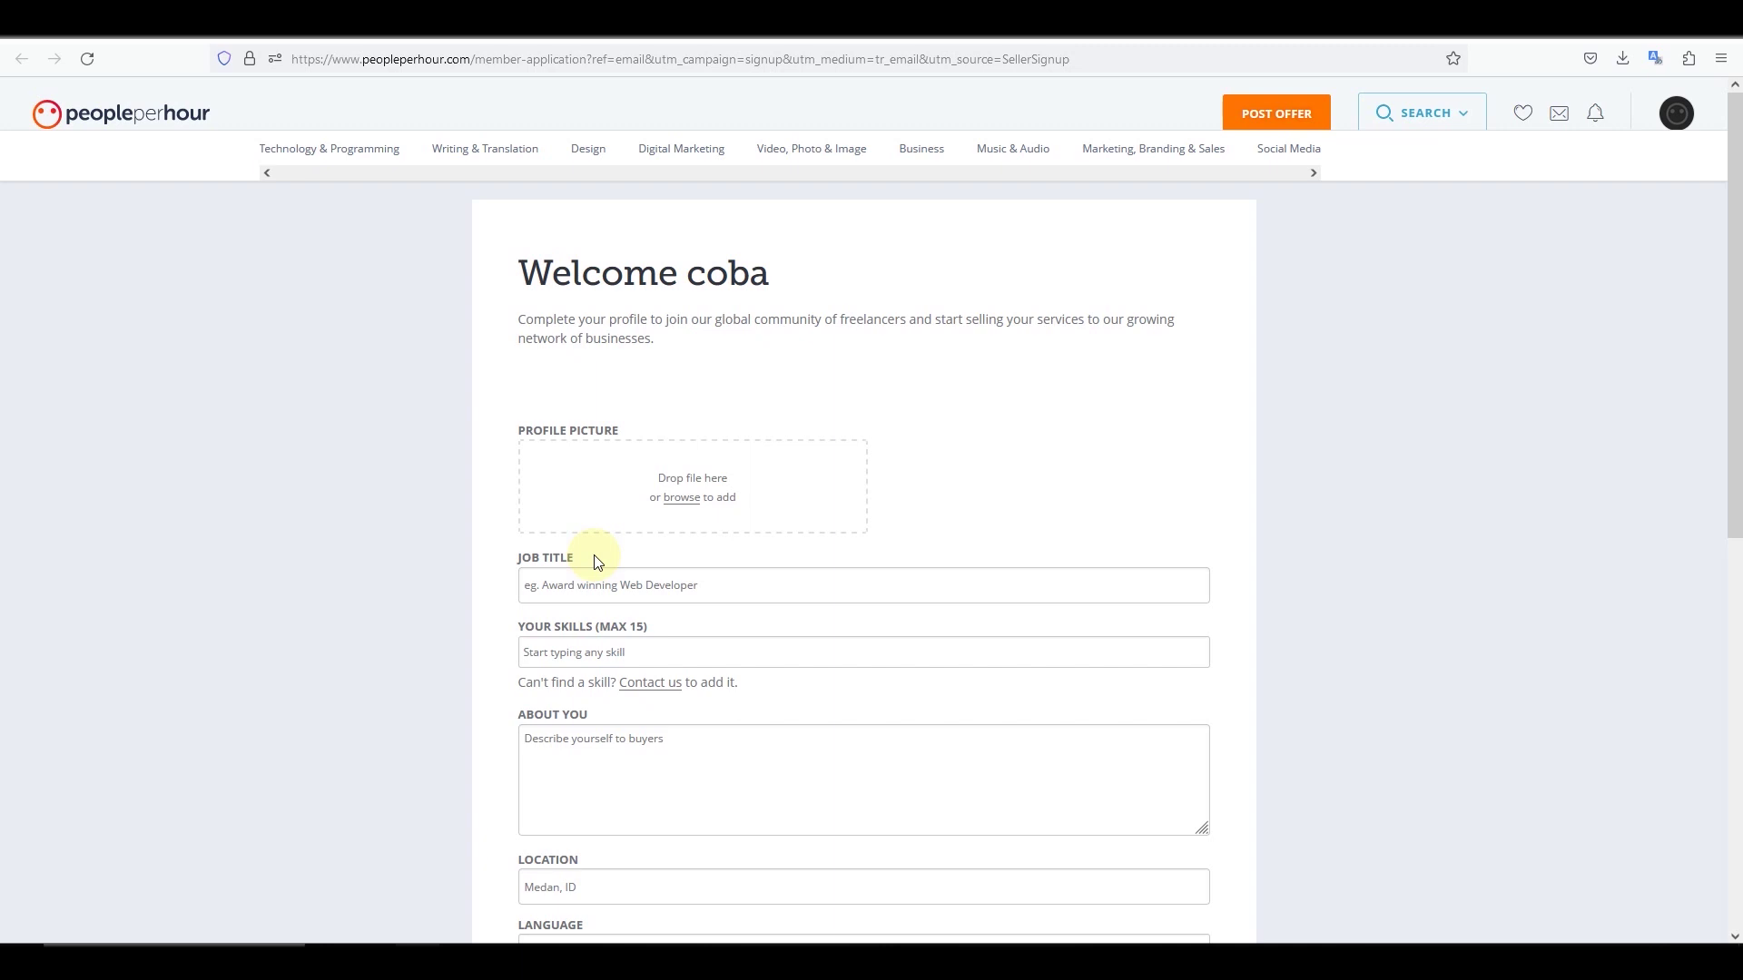
scroll(595, 572, down, 3)
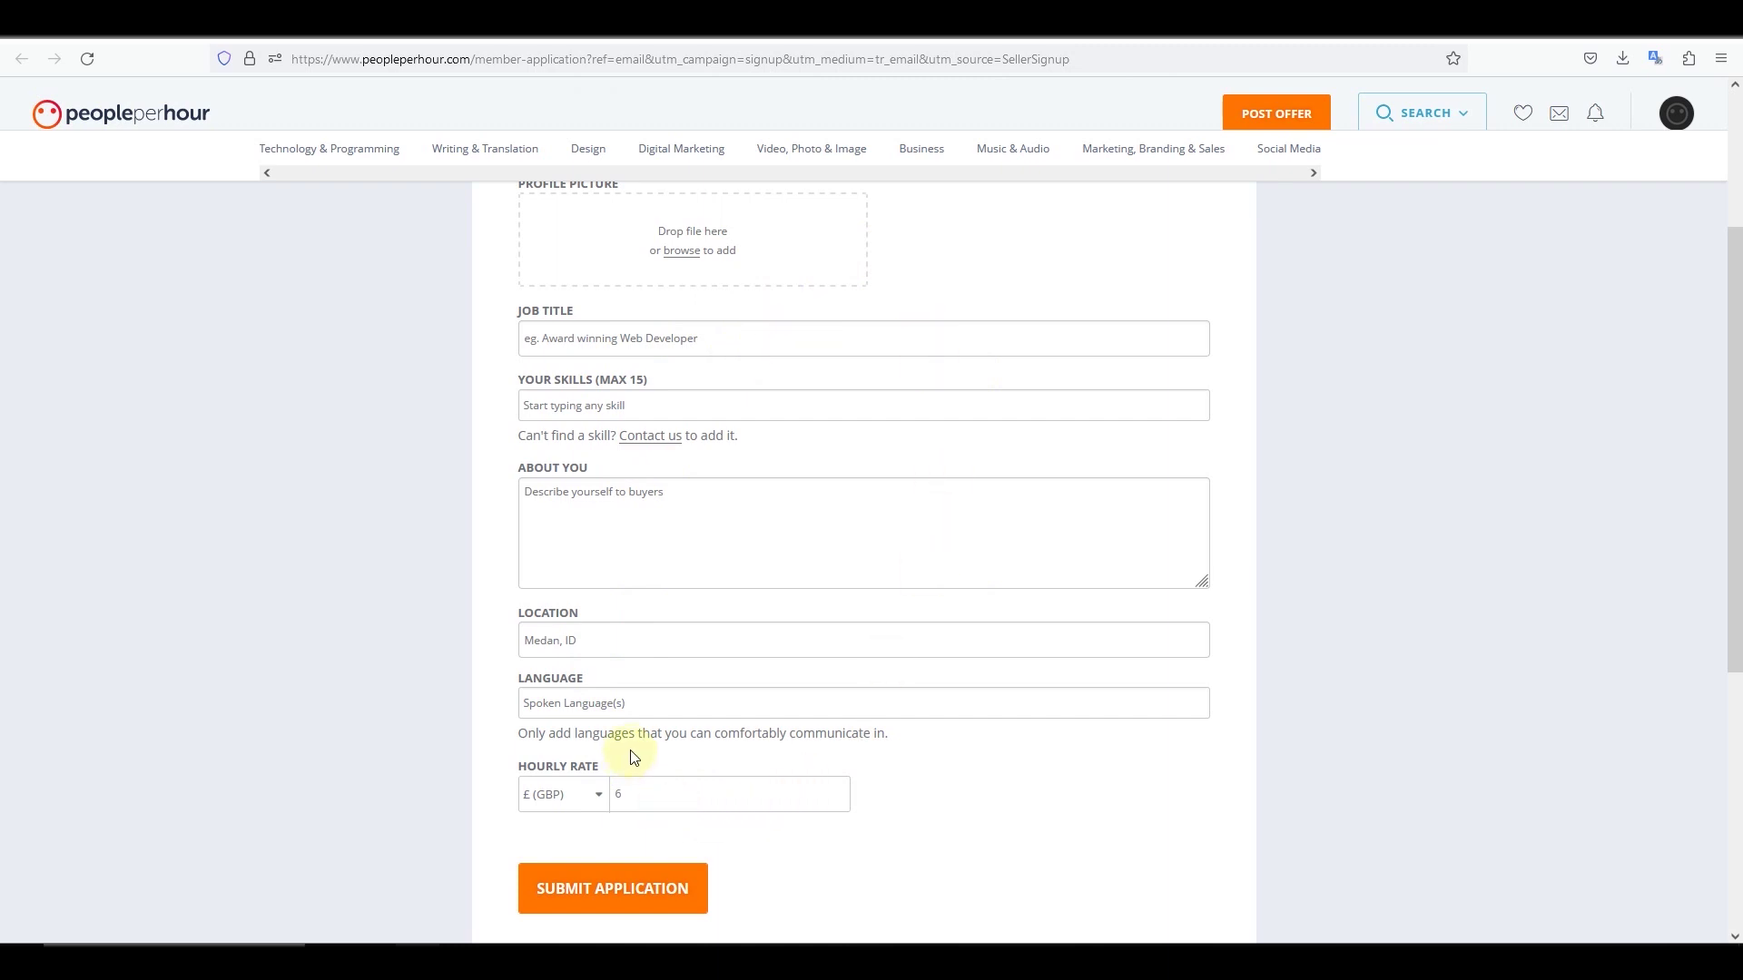
click(602, 899)
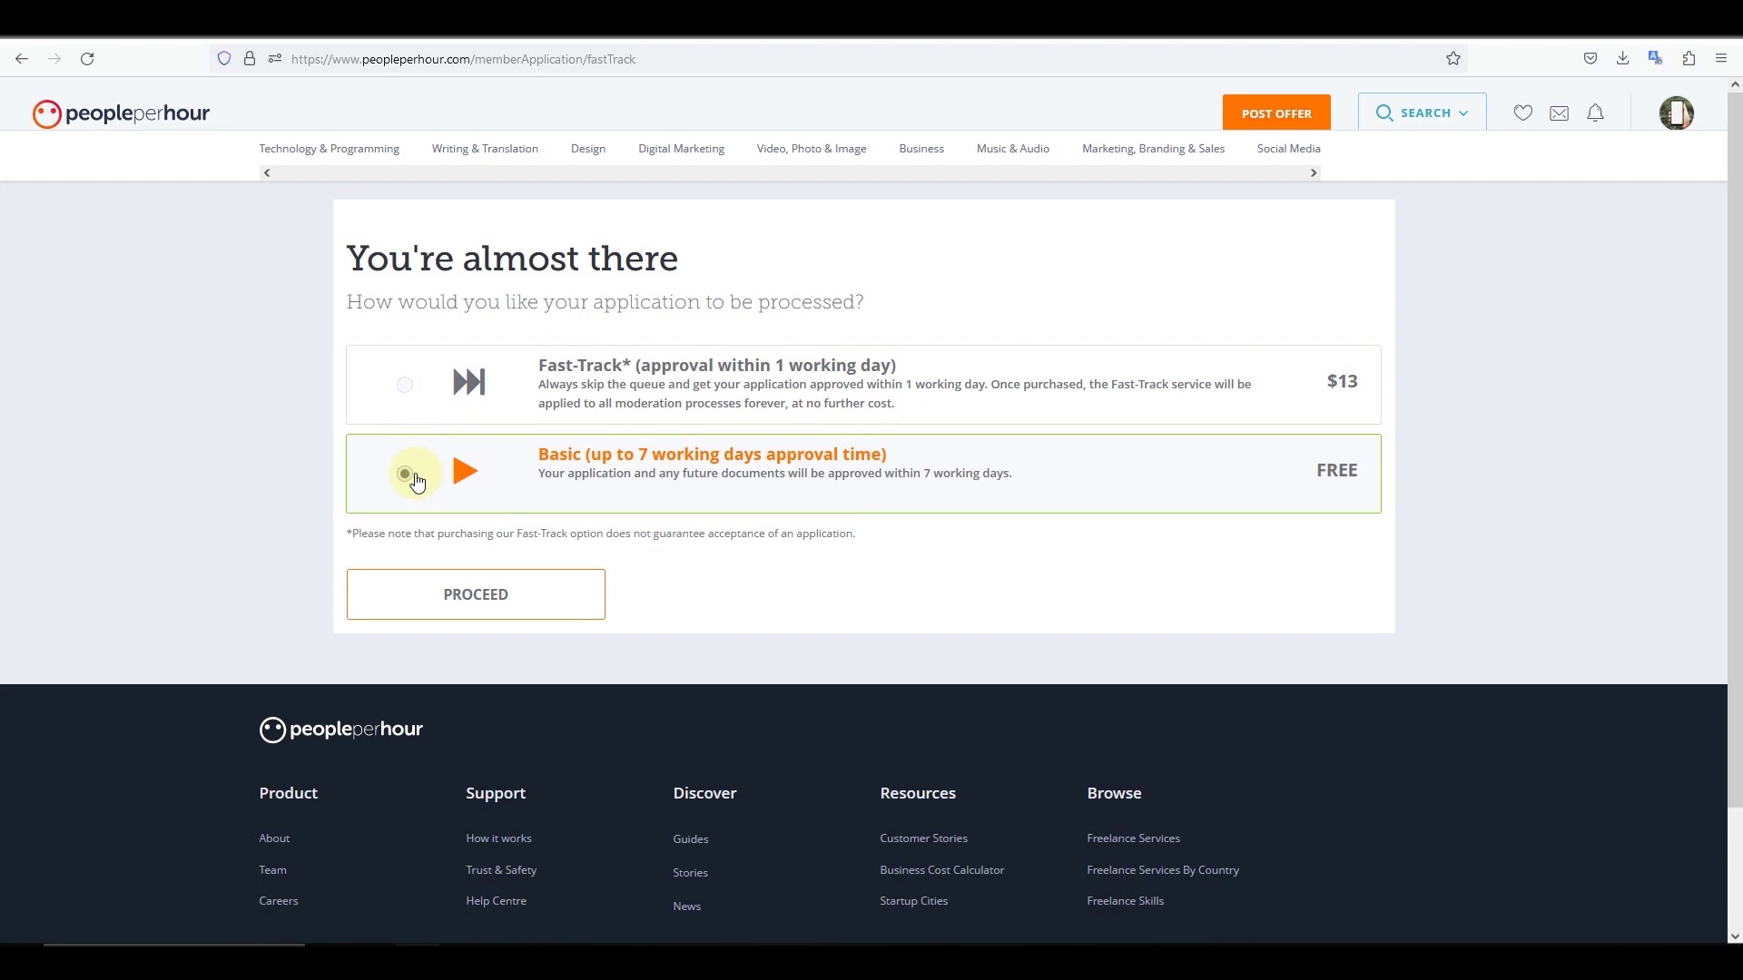
click(441, 599)
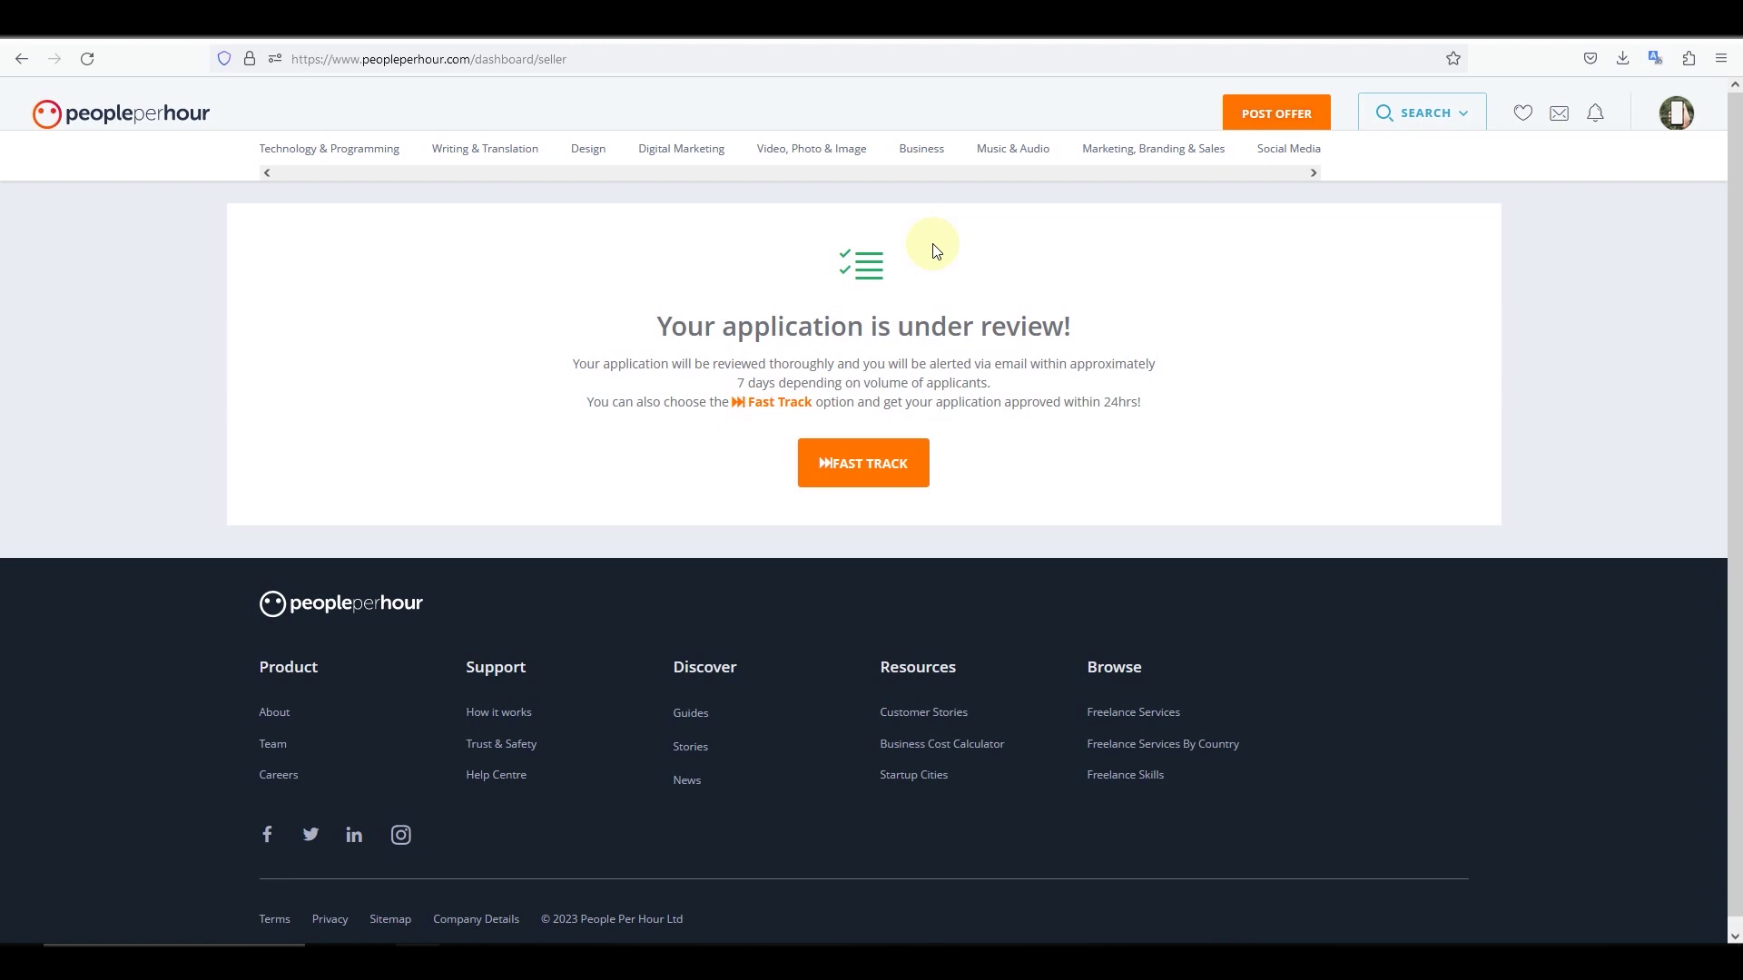
Read the application review notice about the expected approval time
click(569, 363)
drag(605, 370, 1134, 392)
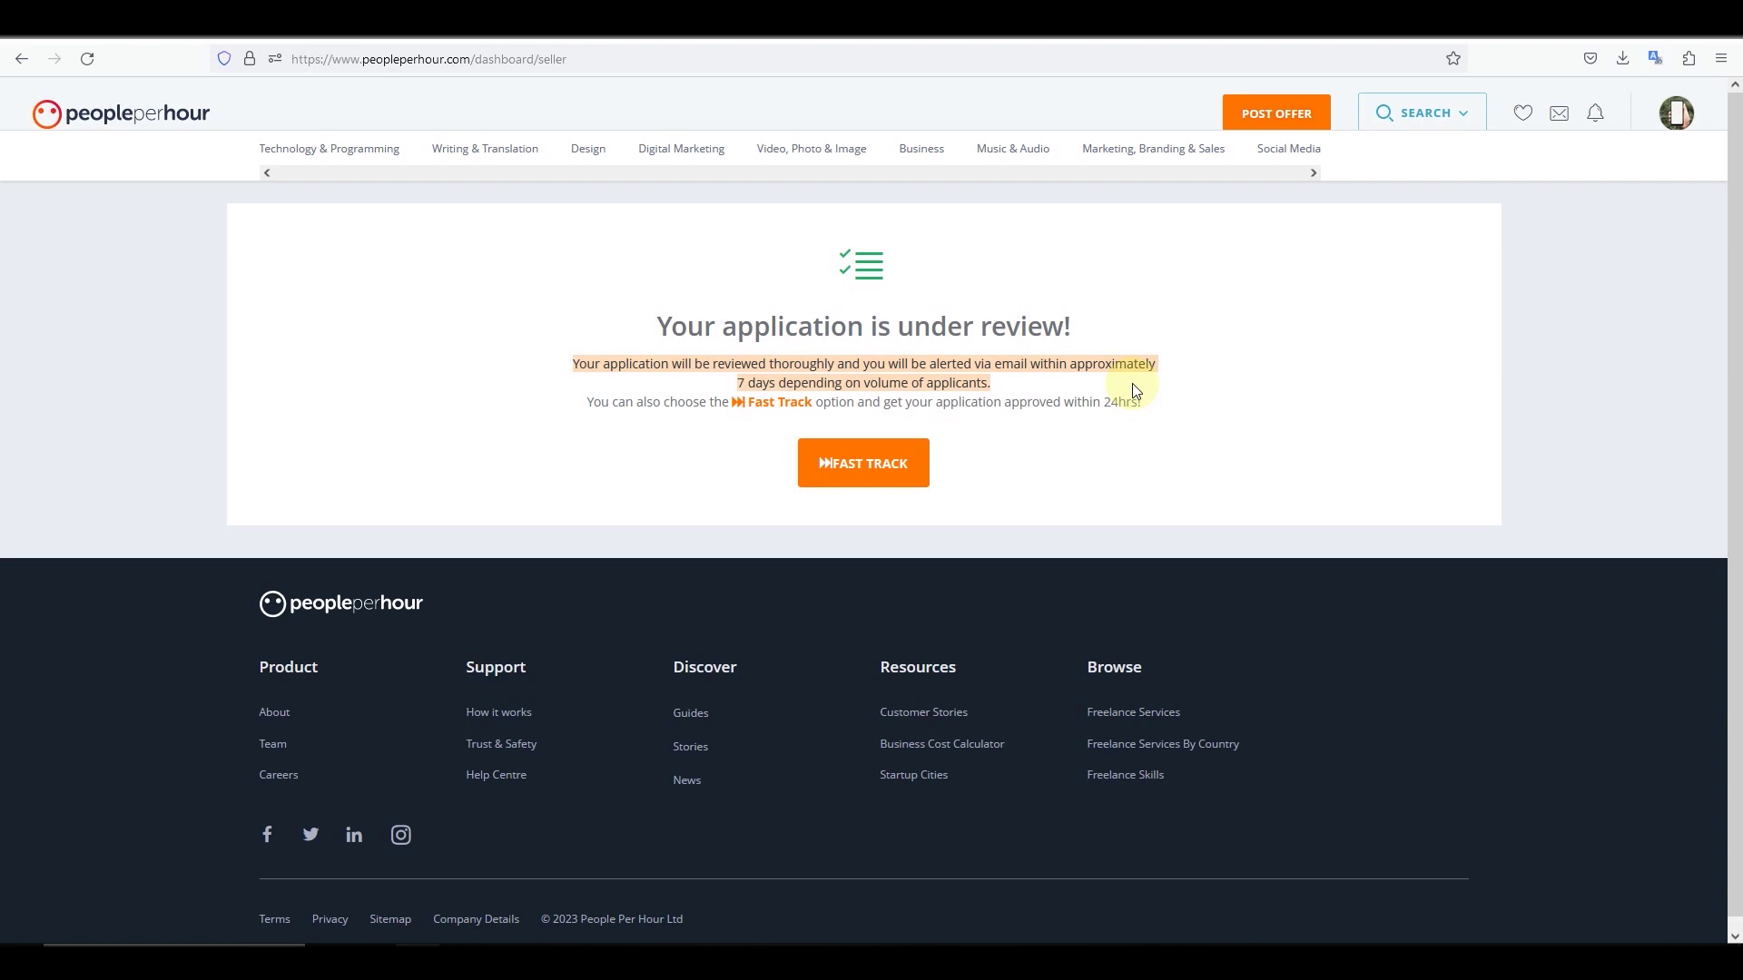
click(943, 283)
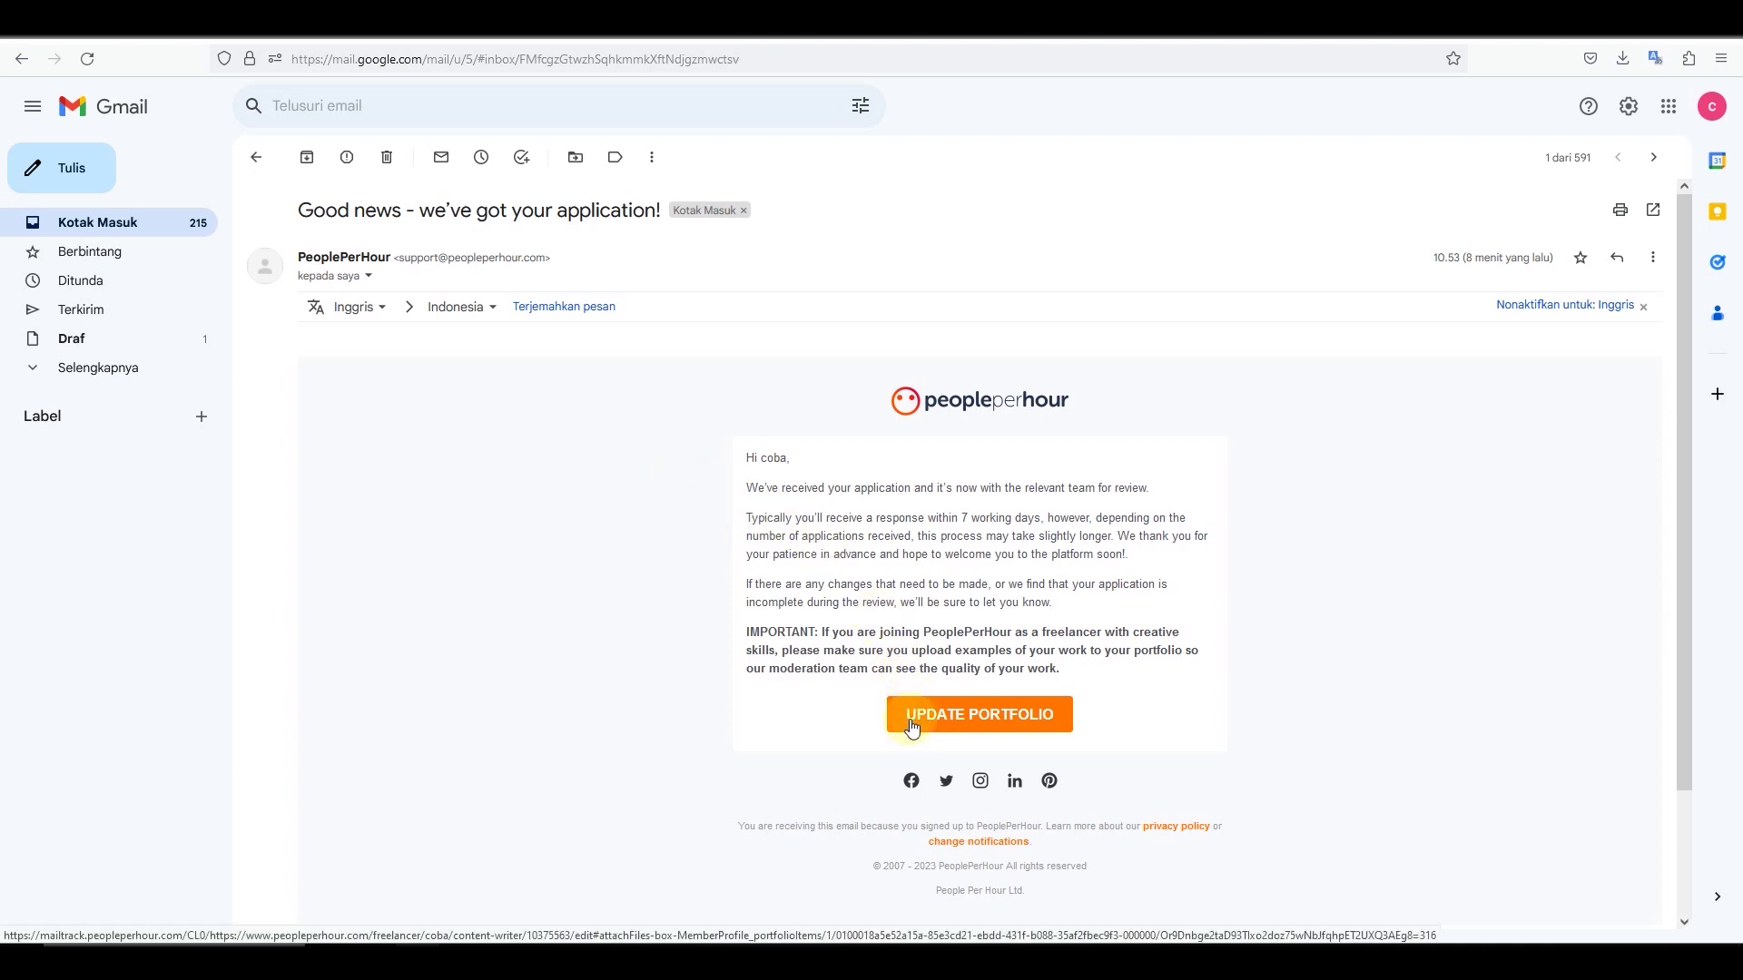
Open the portfolio update from the PeoplePerHour email in Gmail and skip the profile-sharing suggestions
click(912, 727)
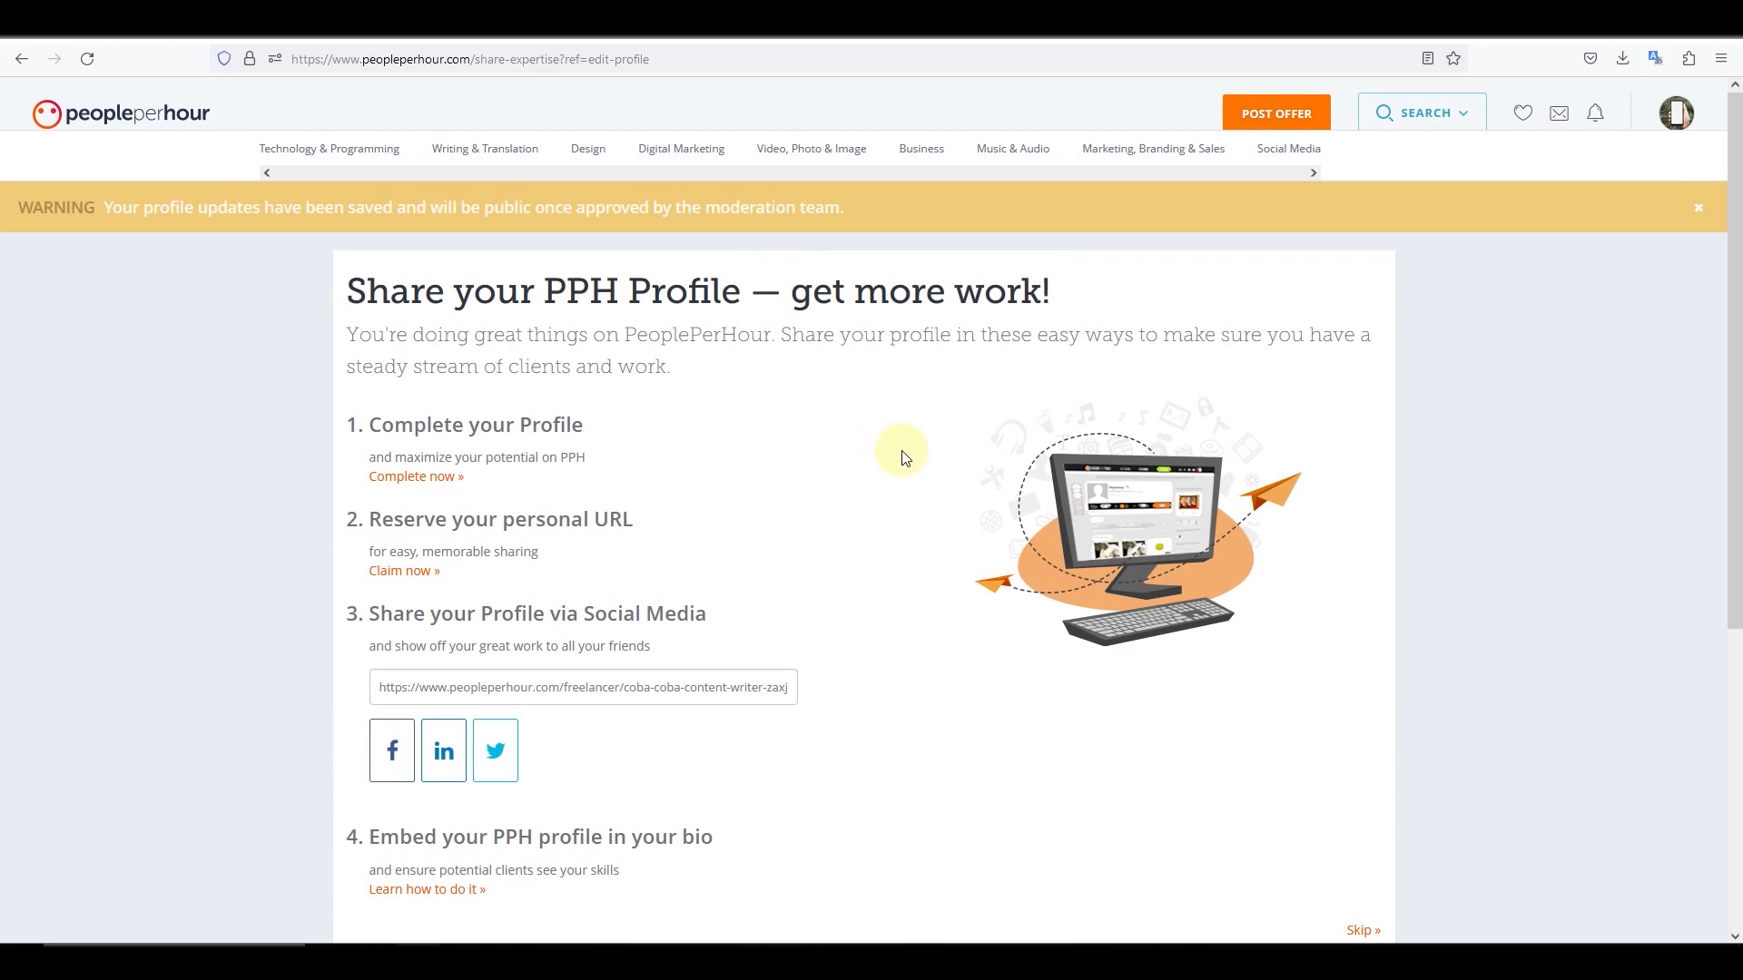
scroll(898, 454, down, 2)
click(1359, 811)
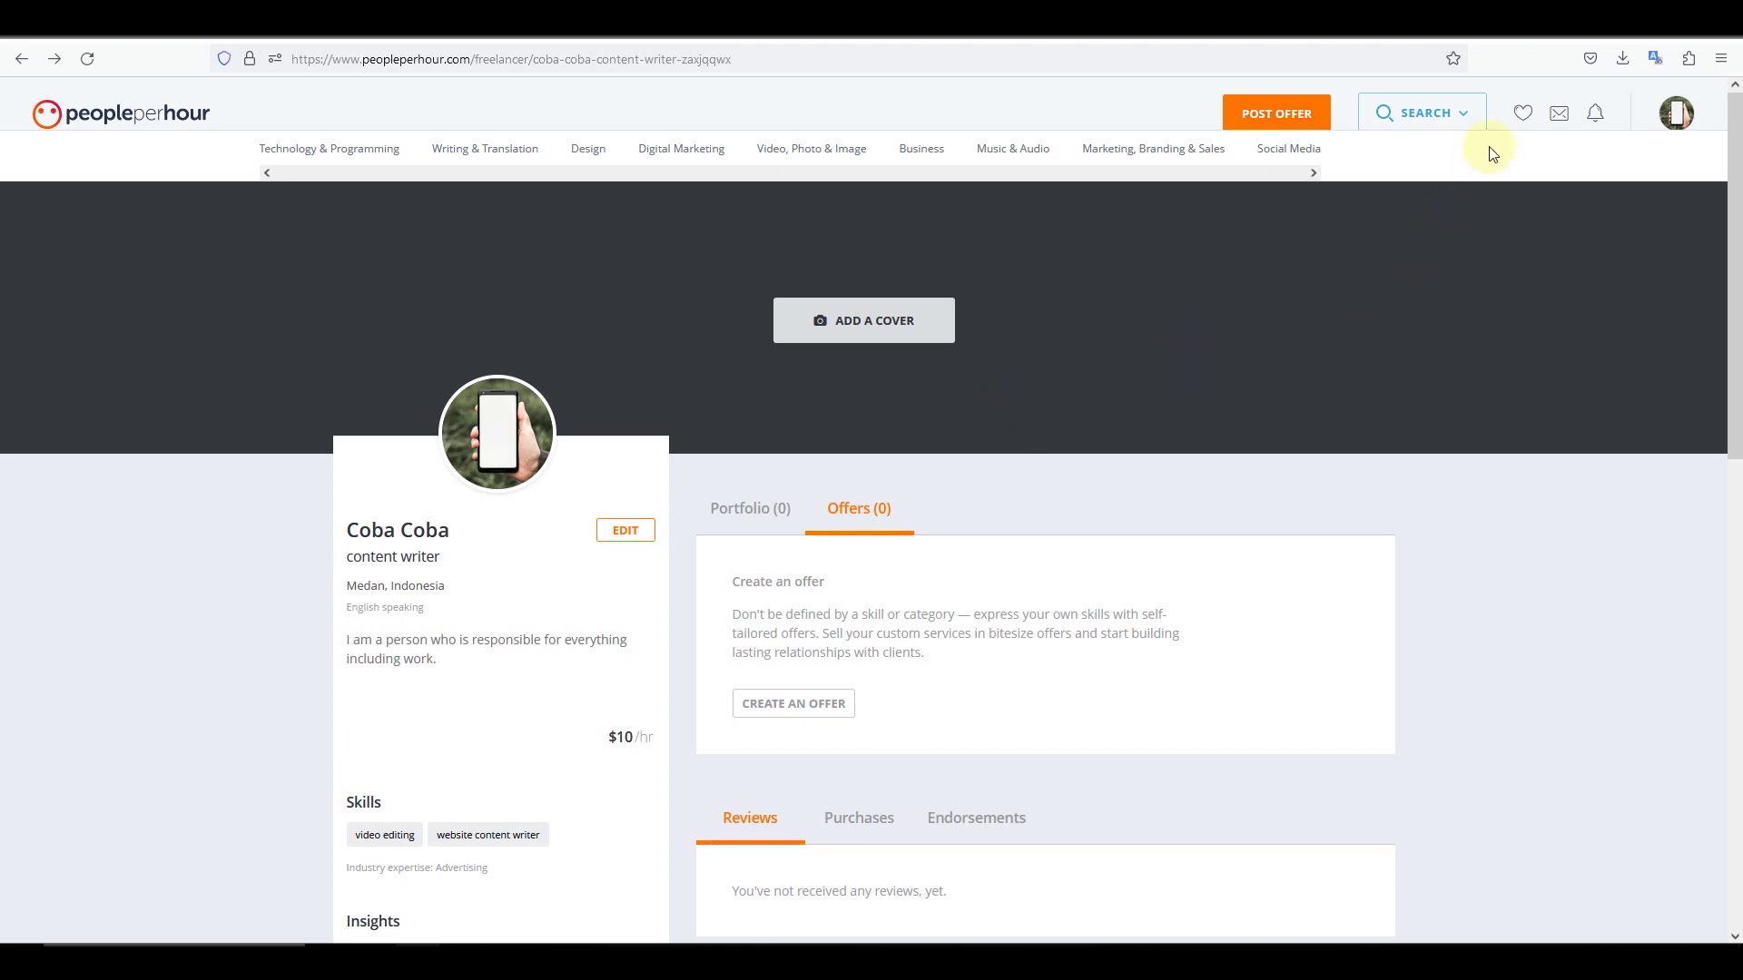
Search for freelance projects and limit the list to the Writing & Translation category
click(1459, 117)
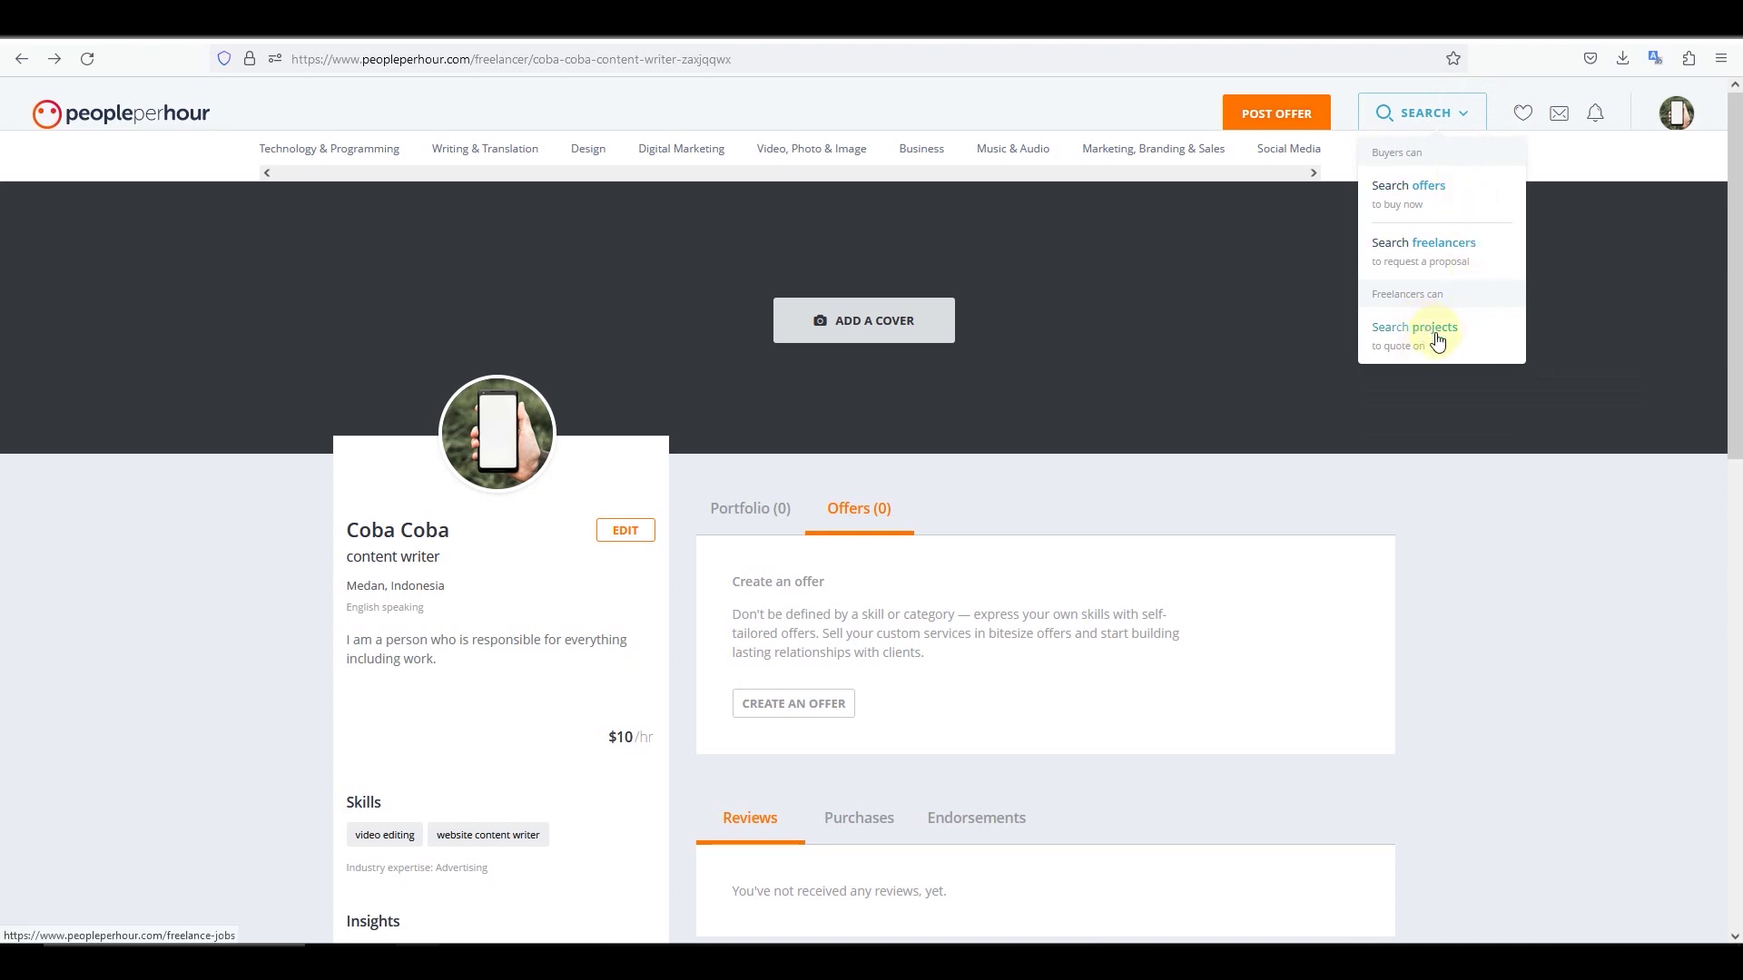
click(1432, 345)
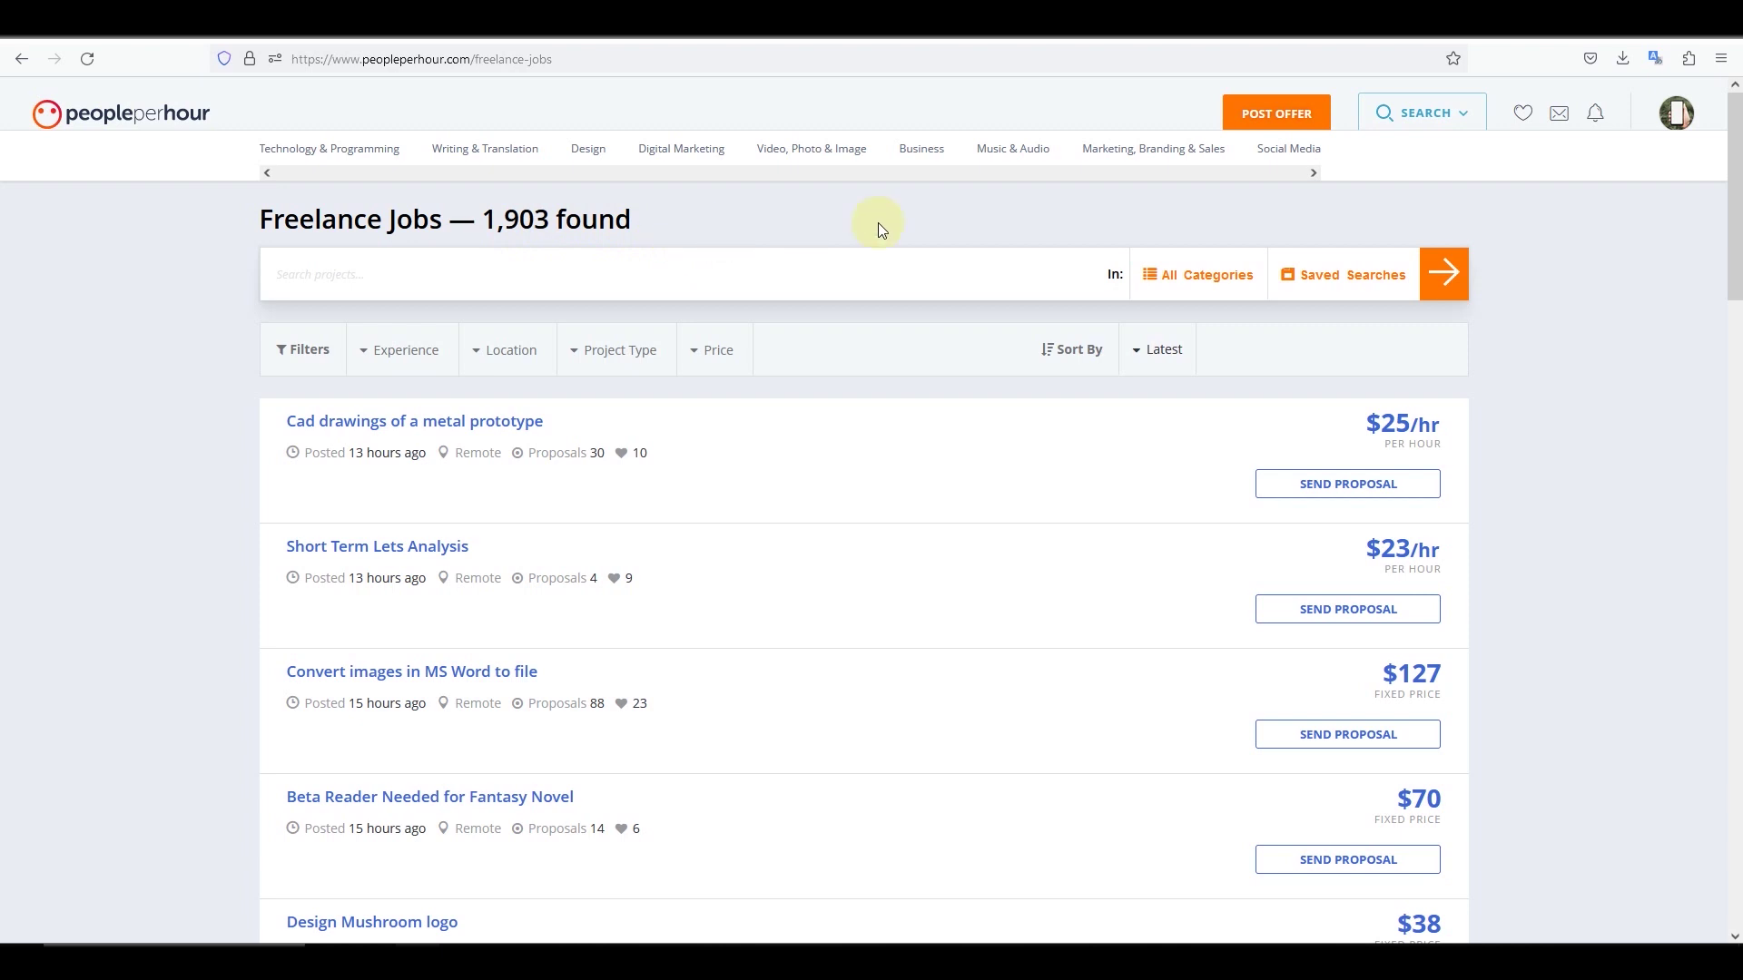
click(1185, 285)
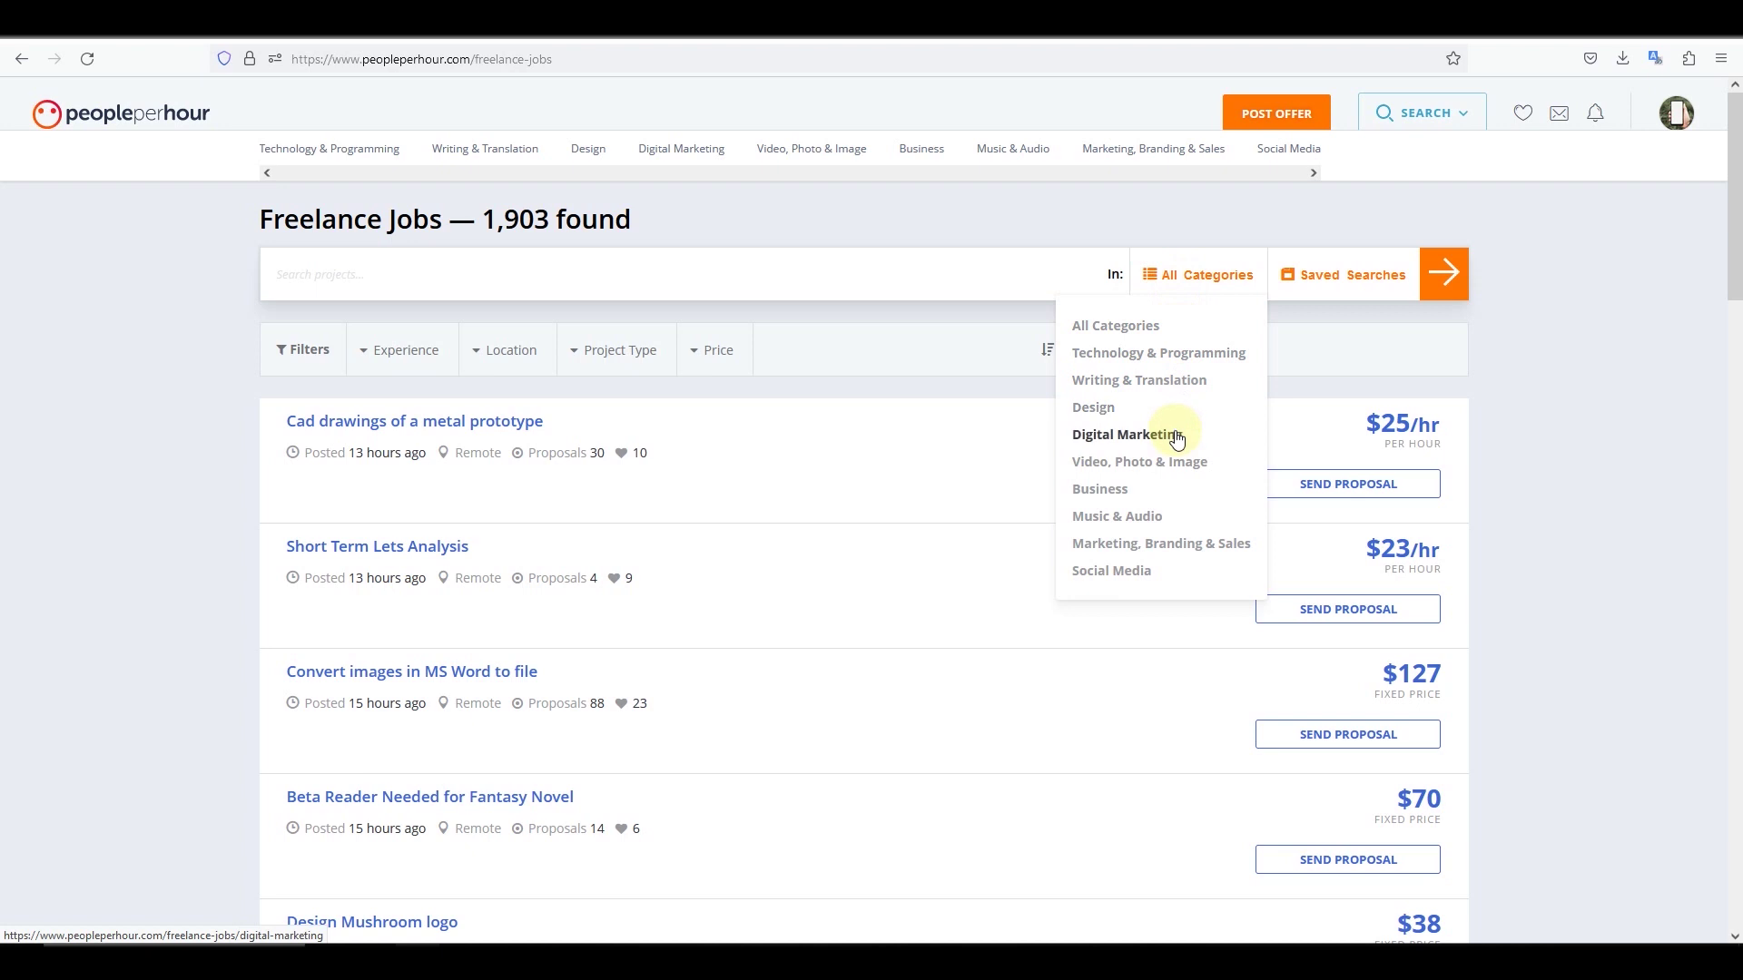
click(1171, 381)
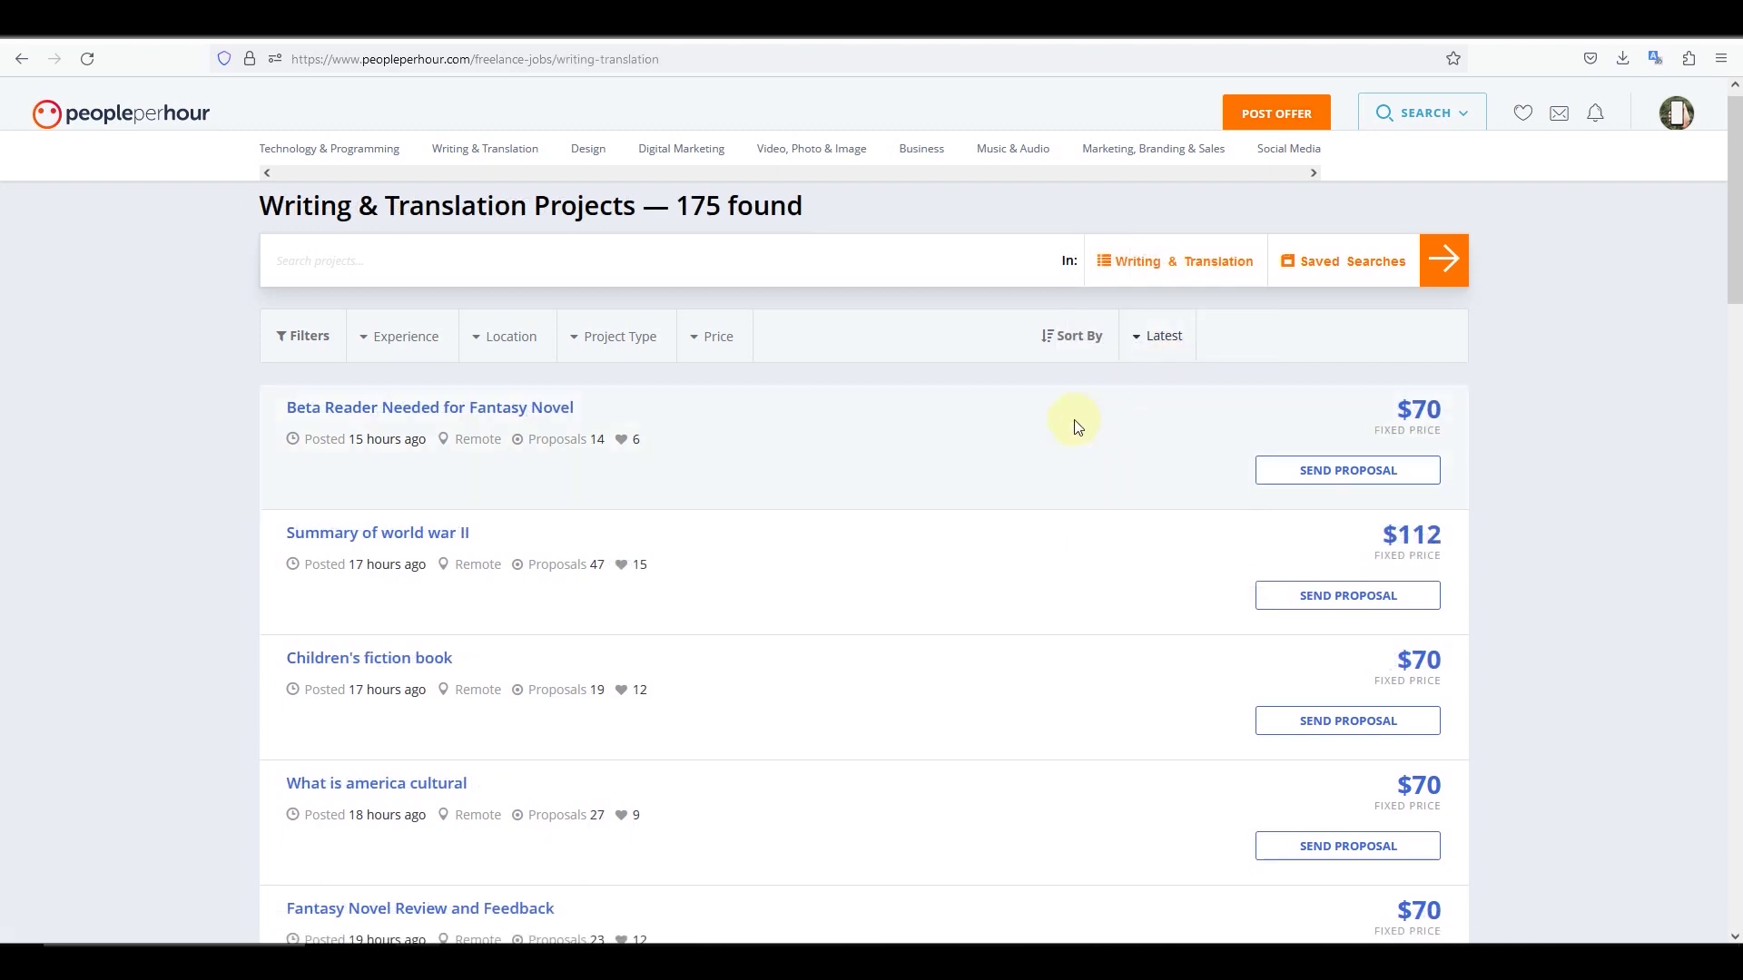
Browse the writing projects and open "Need 2 blog articles writing" to send a proposal
scroll(1044, 418, down, 3)
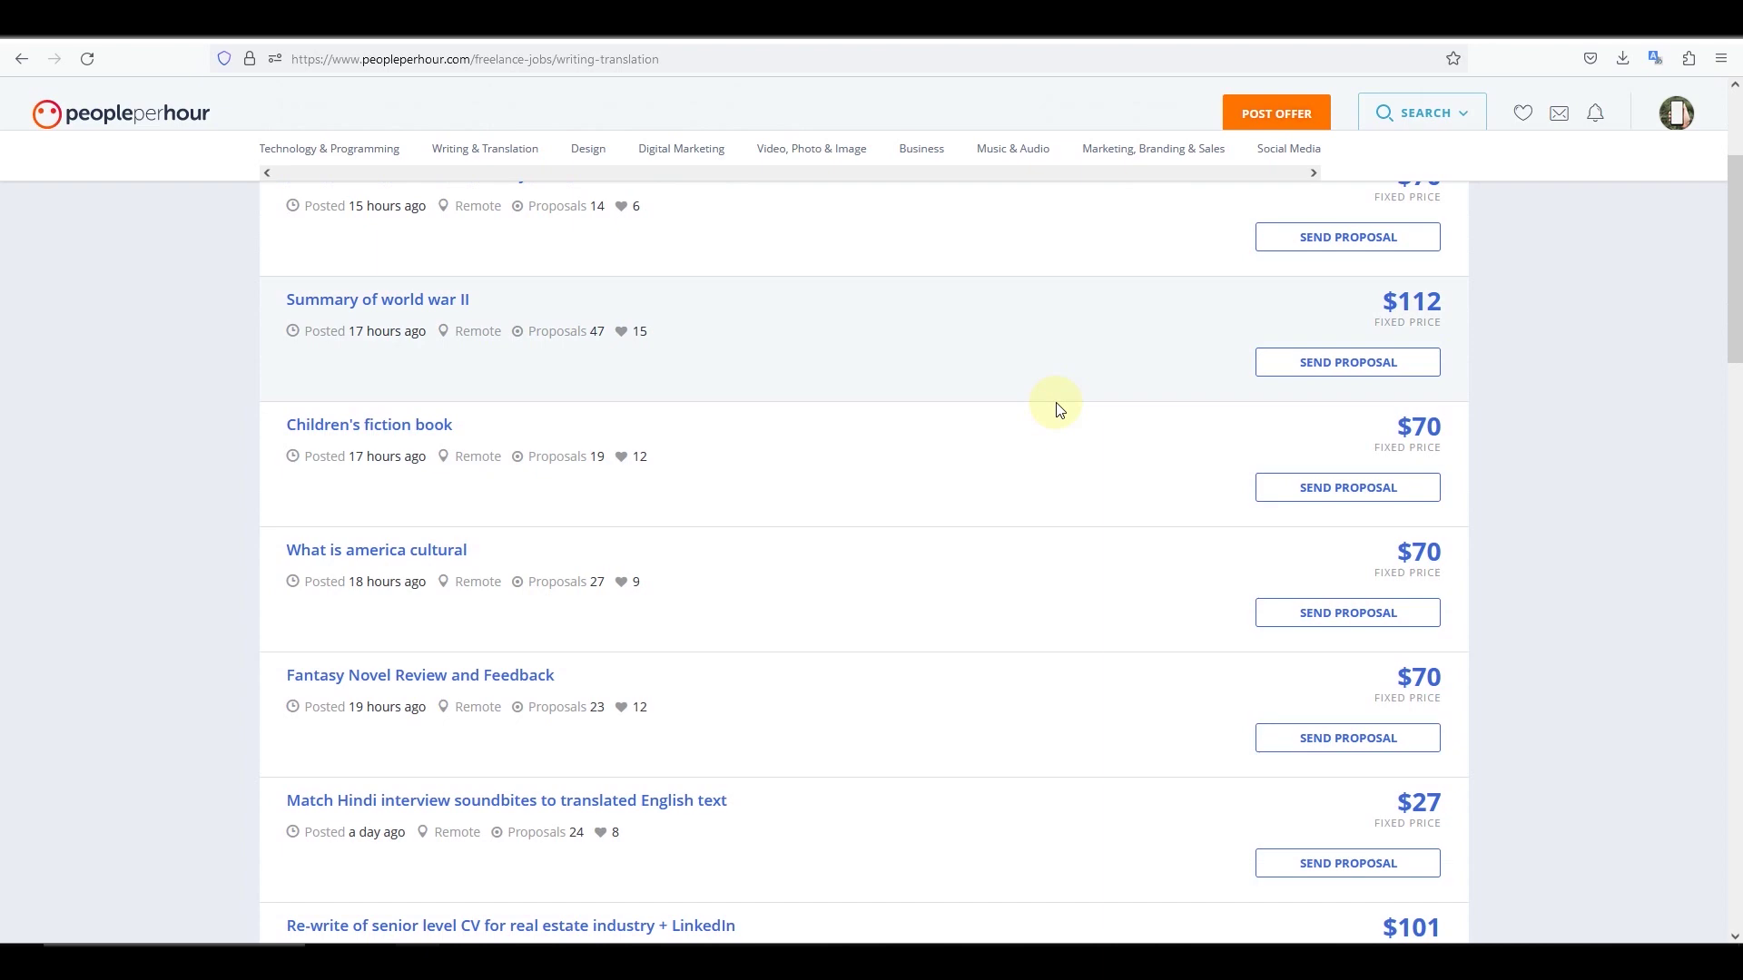
scroll(1059, 410, down, 6)
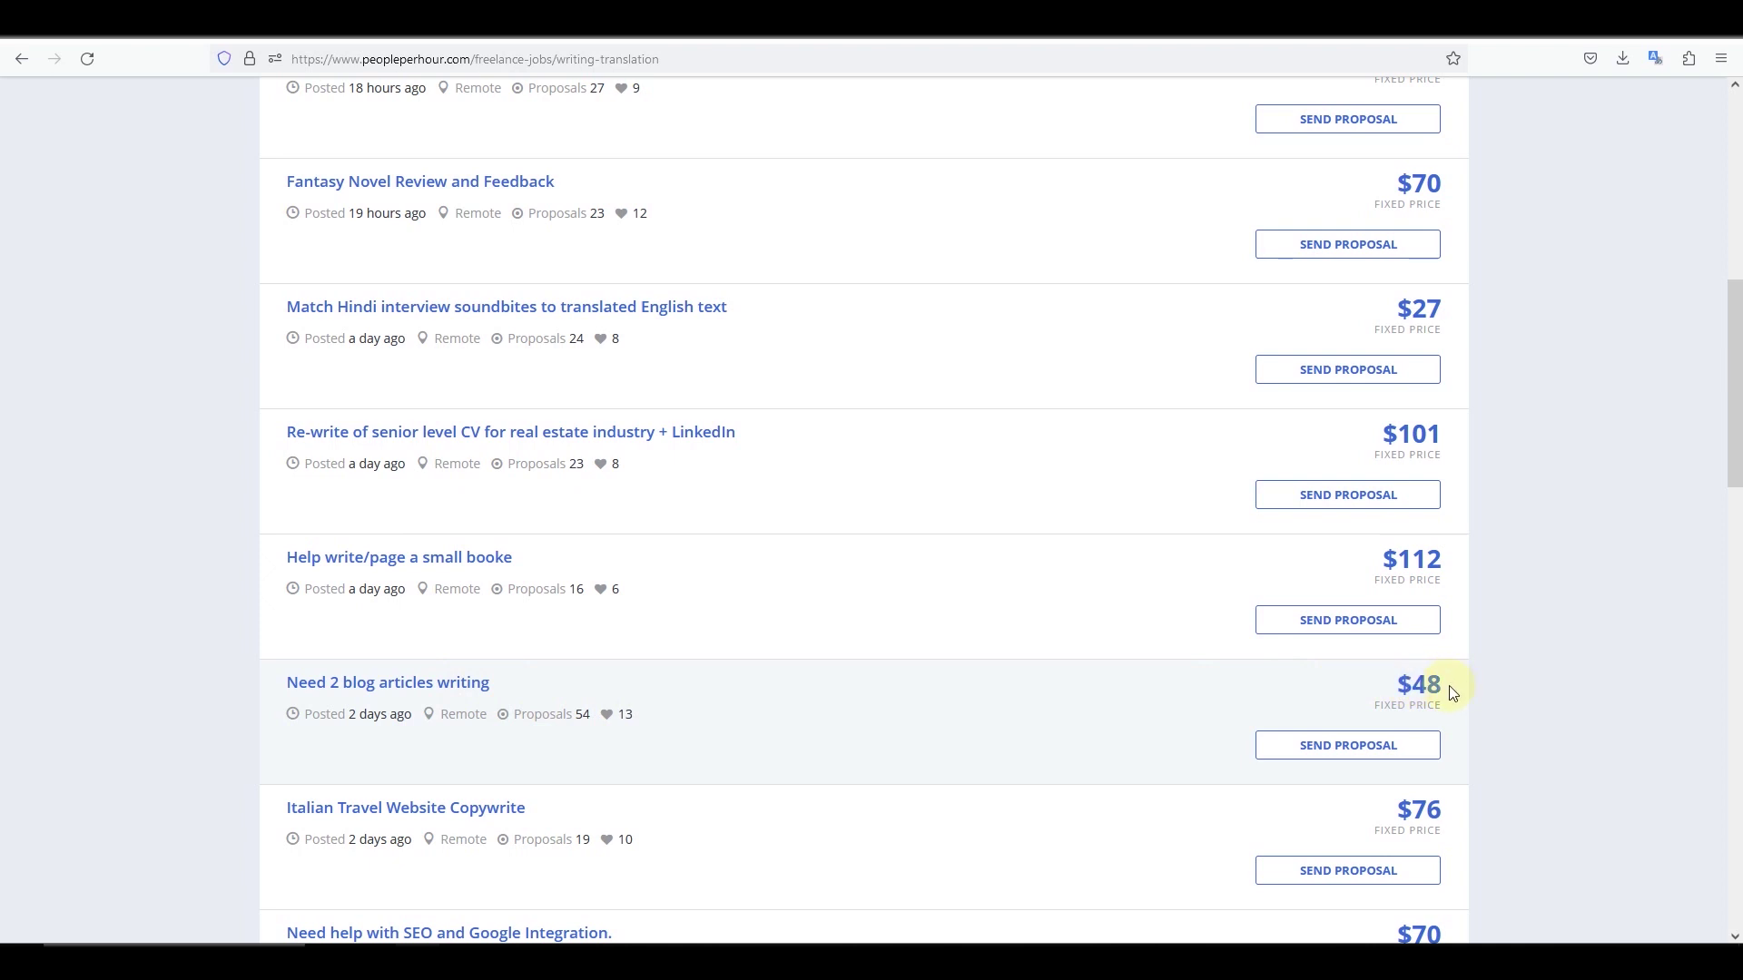
click(1326, 754)
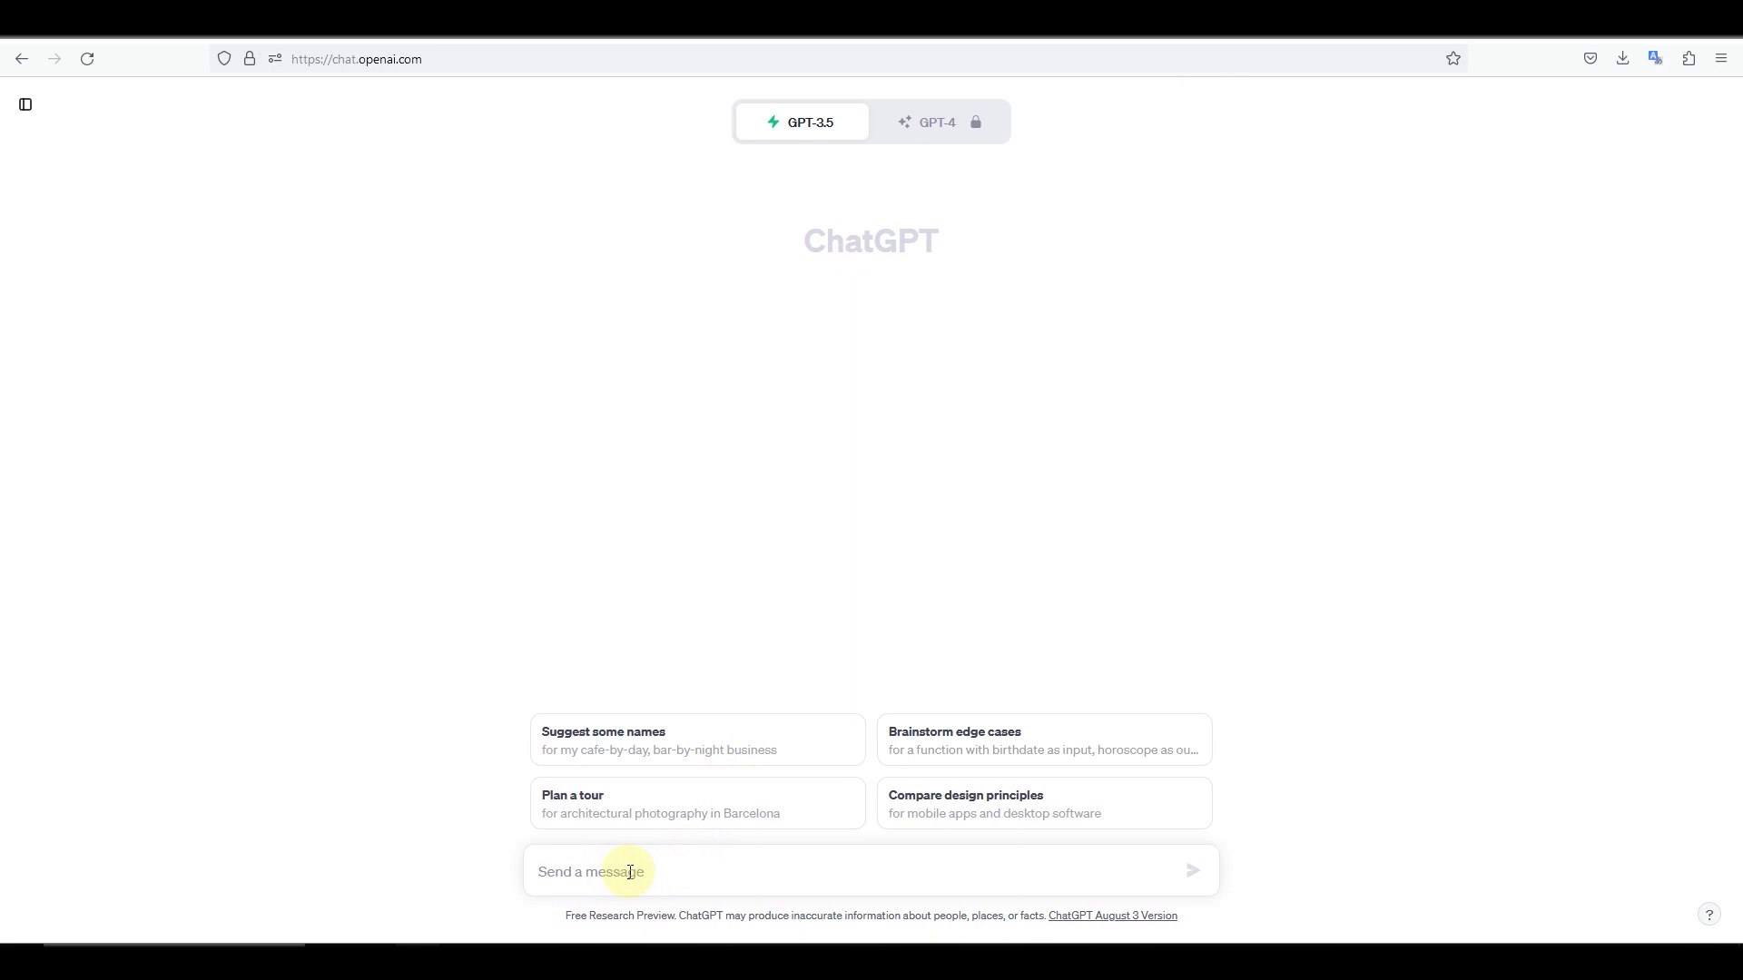
In ChatGPT, send "buatkan saya proposal dalam bahasa inggris yang bagus untuk mengajukan diri menjadi seorang penulis blog" and review the proposal
text(buatkan saya proposal dalam bahasa inggris yang bagus untuk mengajukan diri menjadi seorang penulis blog)
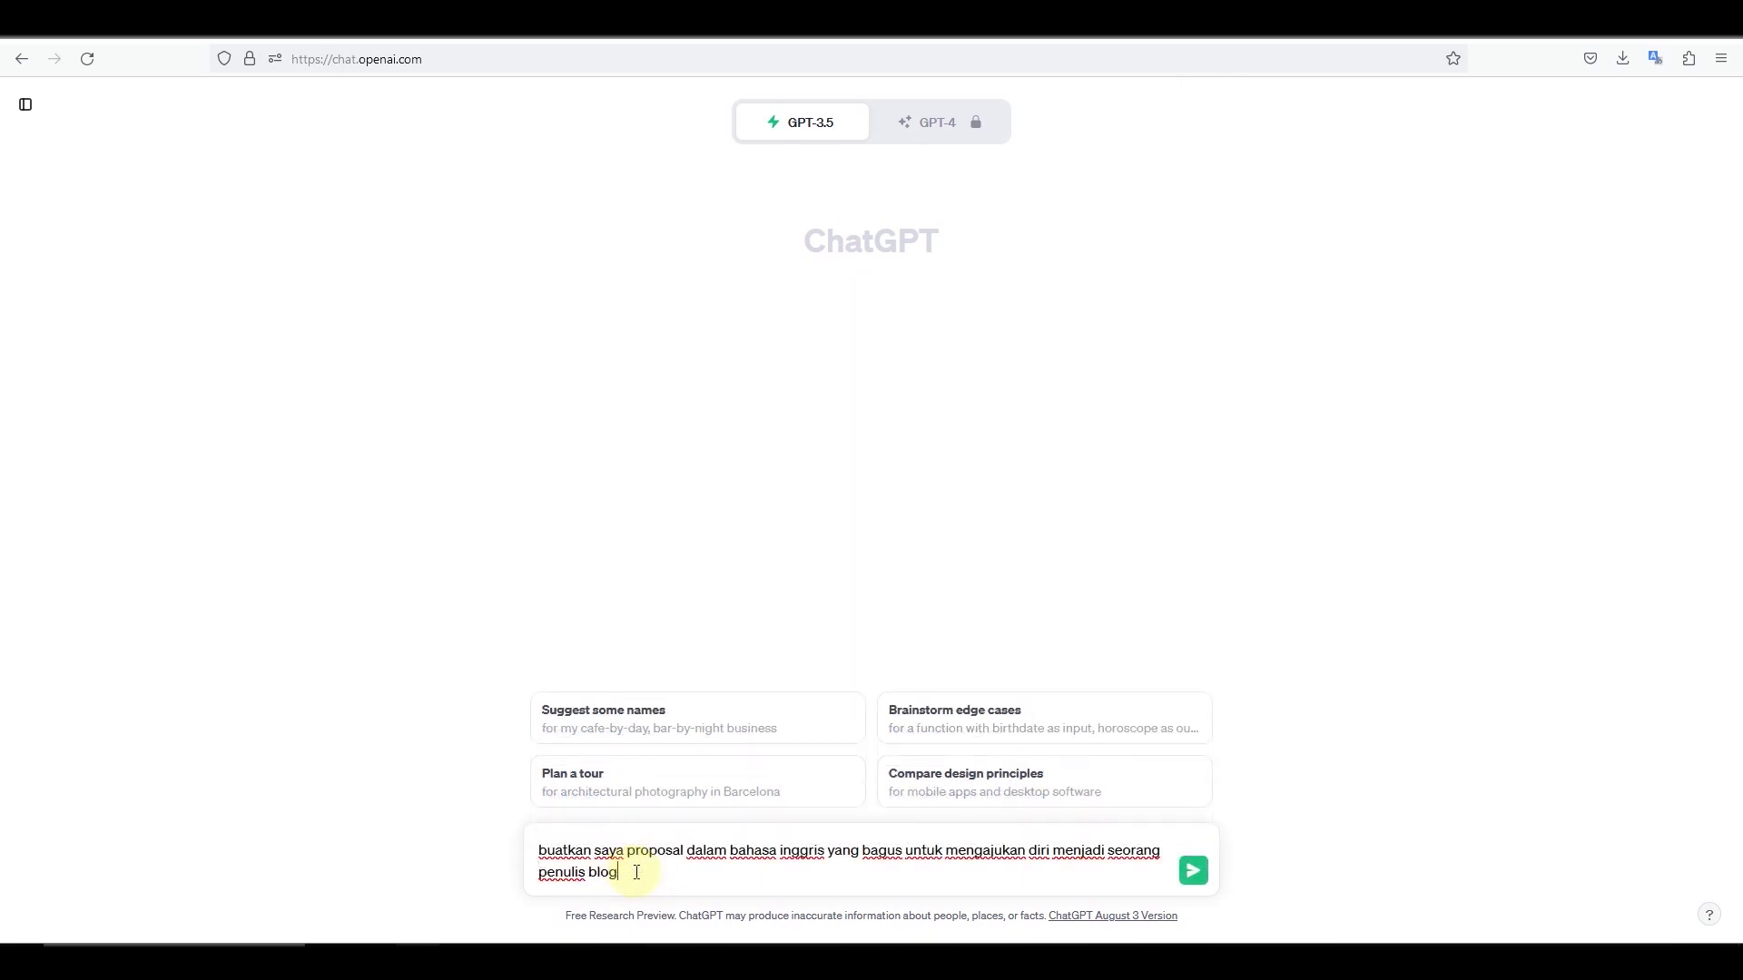
key(Return)
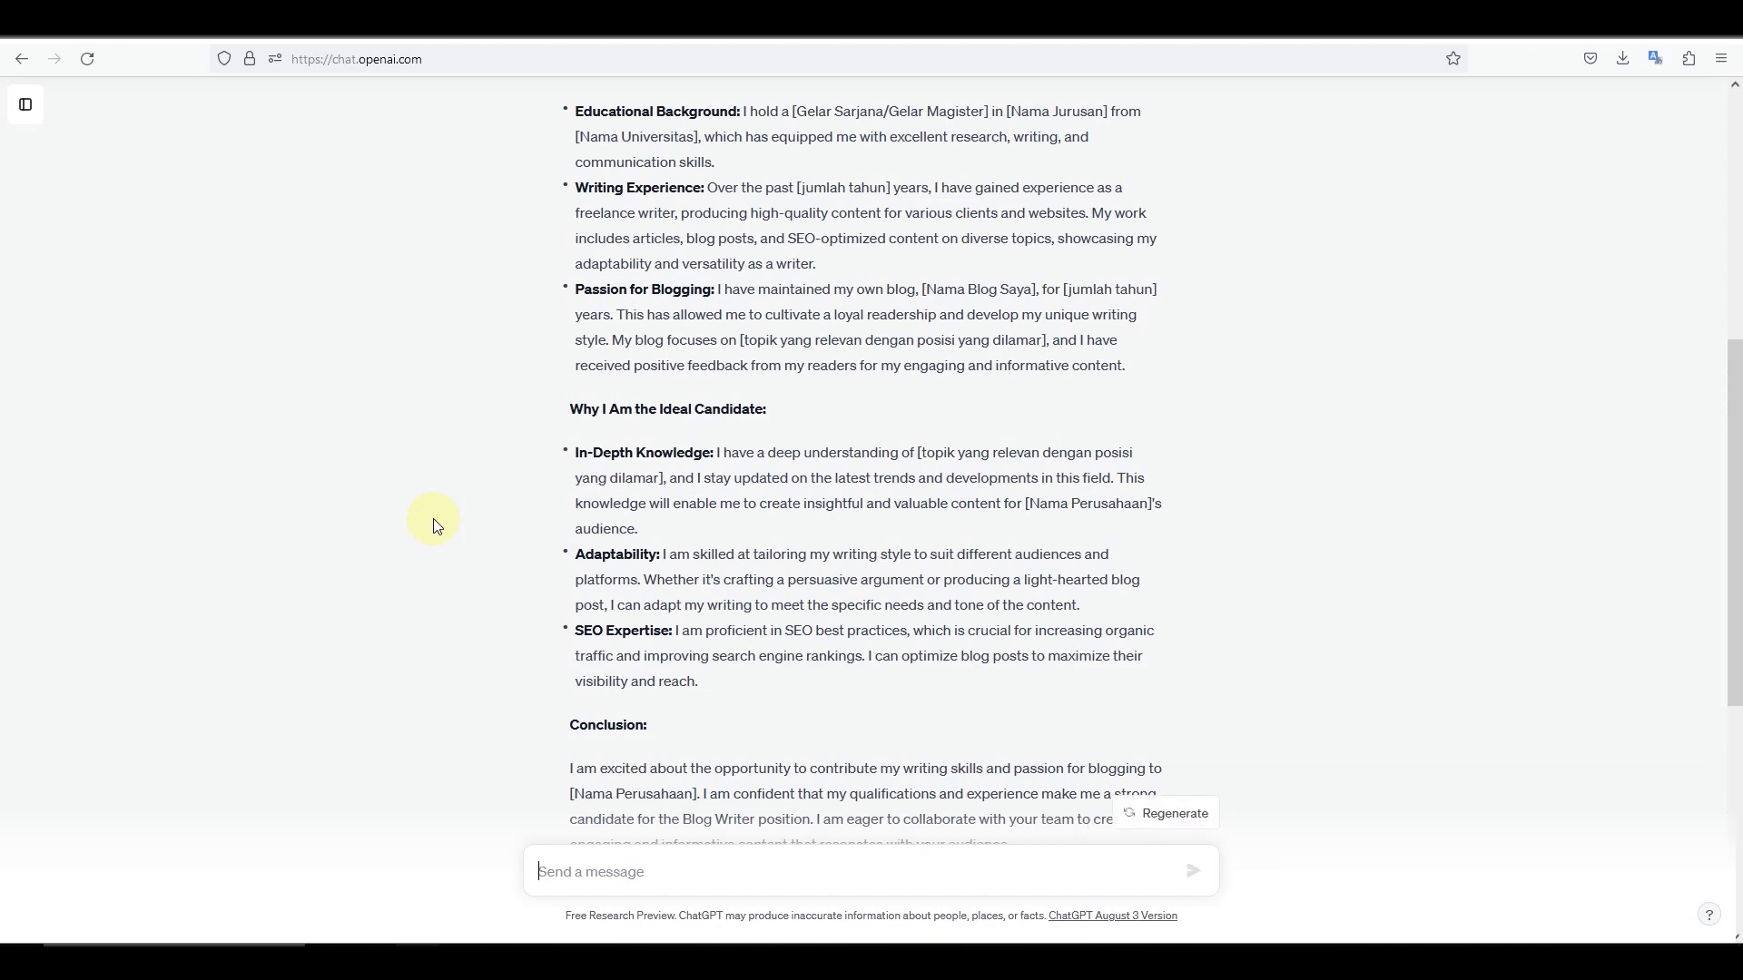
scroll(436, 526, down, 5)
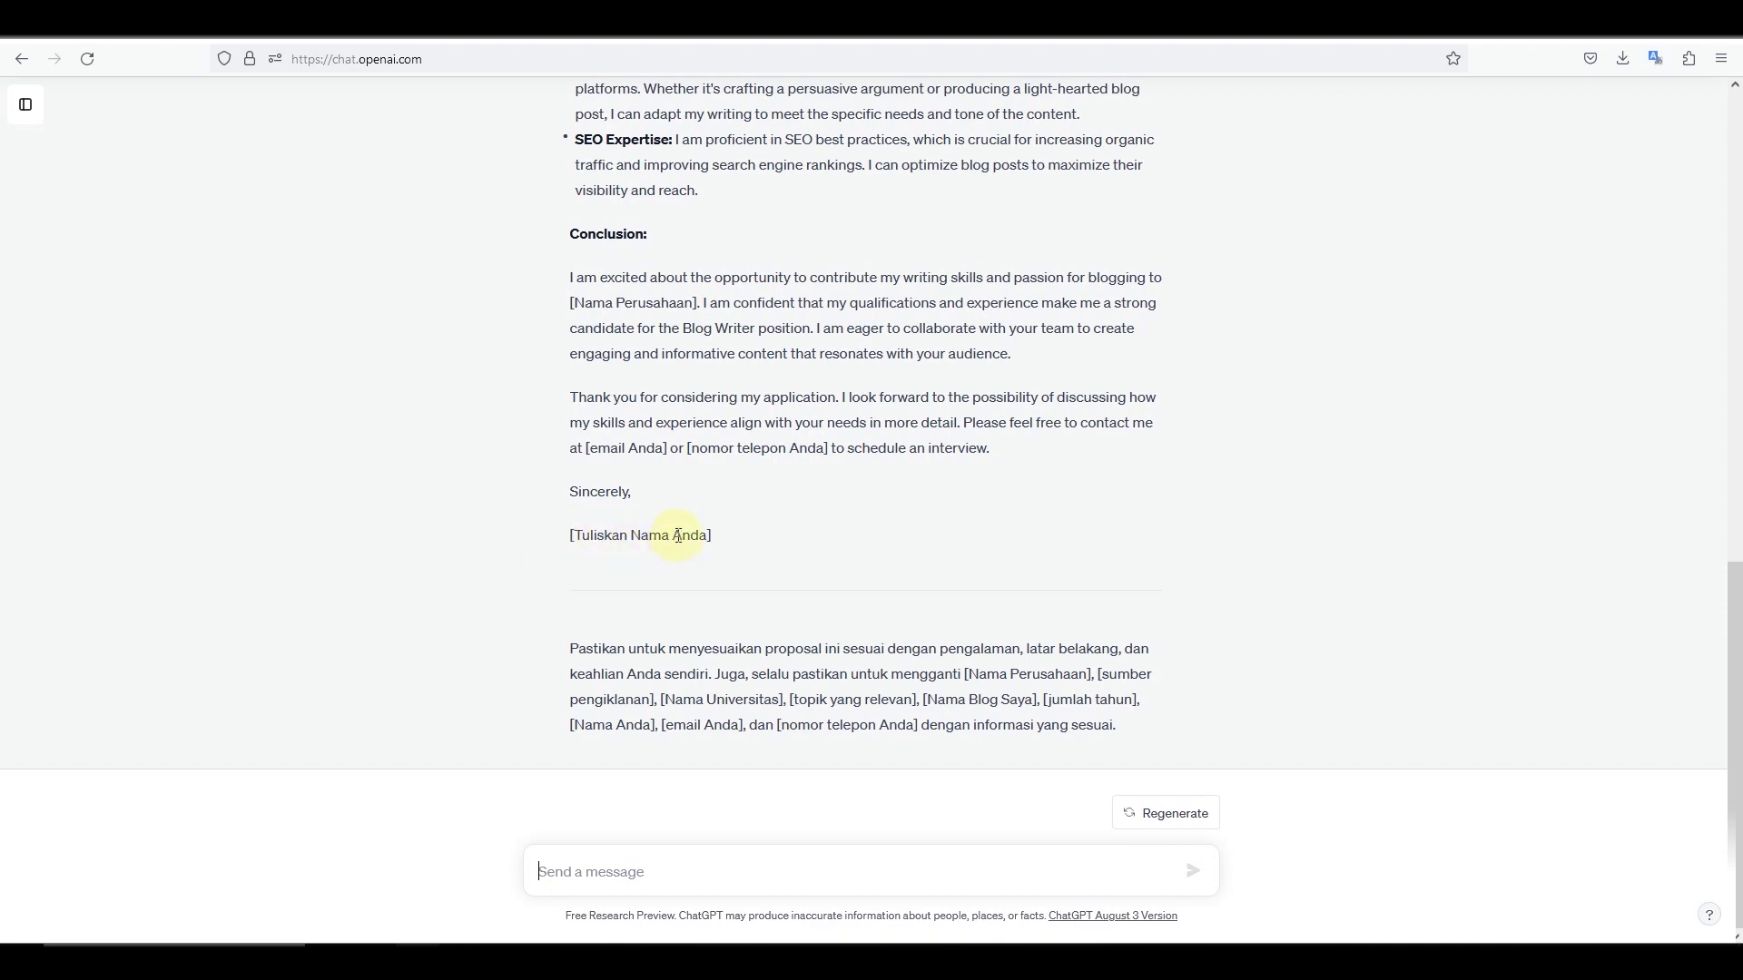
scroll(662, 533, up, 5)
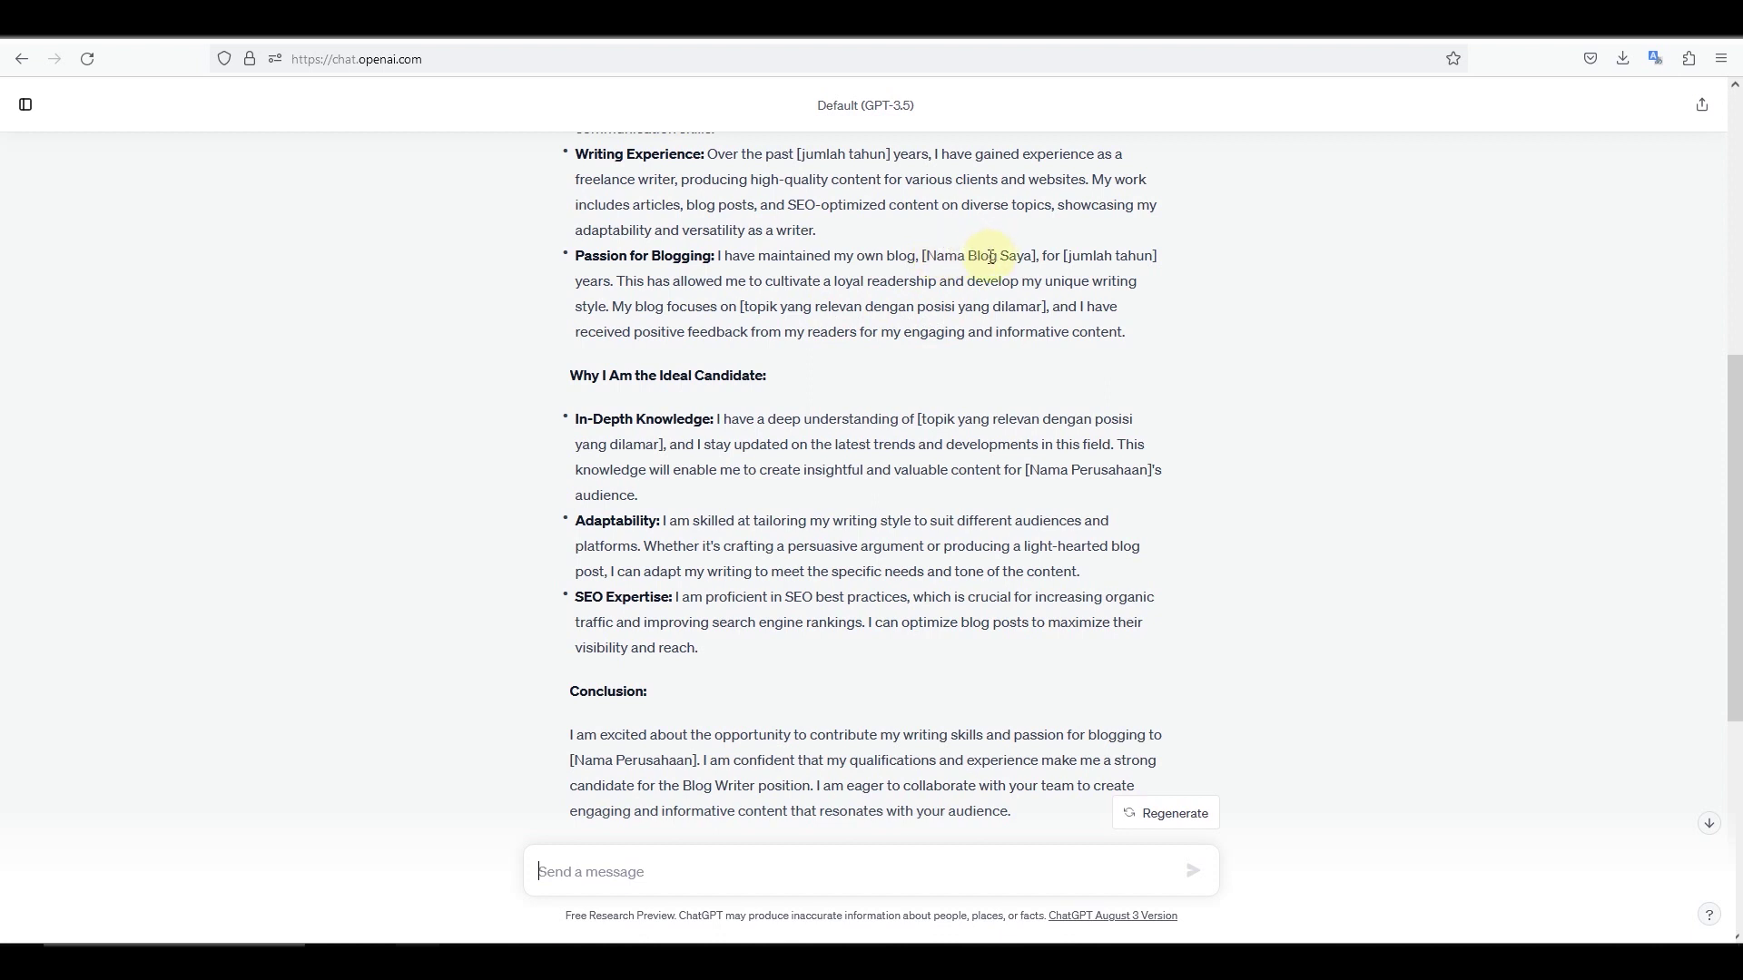
scroll(939, 282, up, 5)
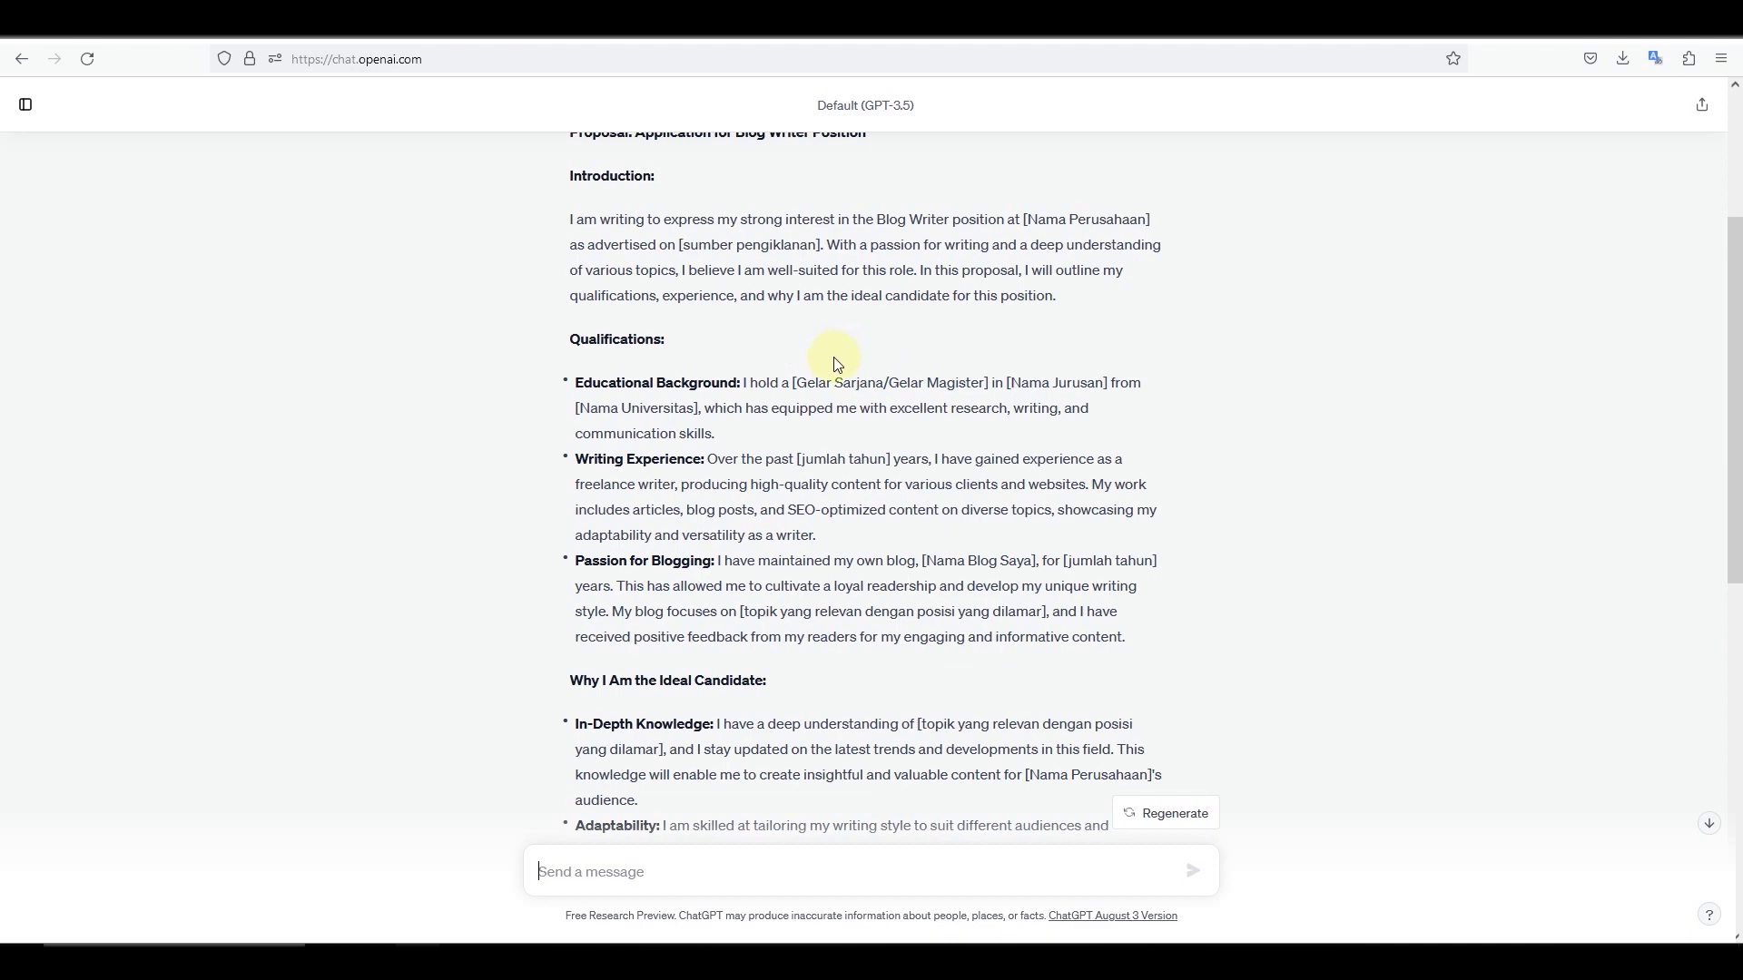
scroll(833, 357, up, 2)
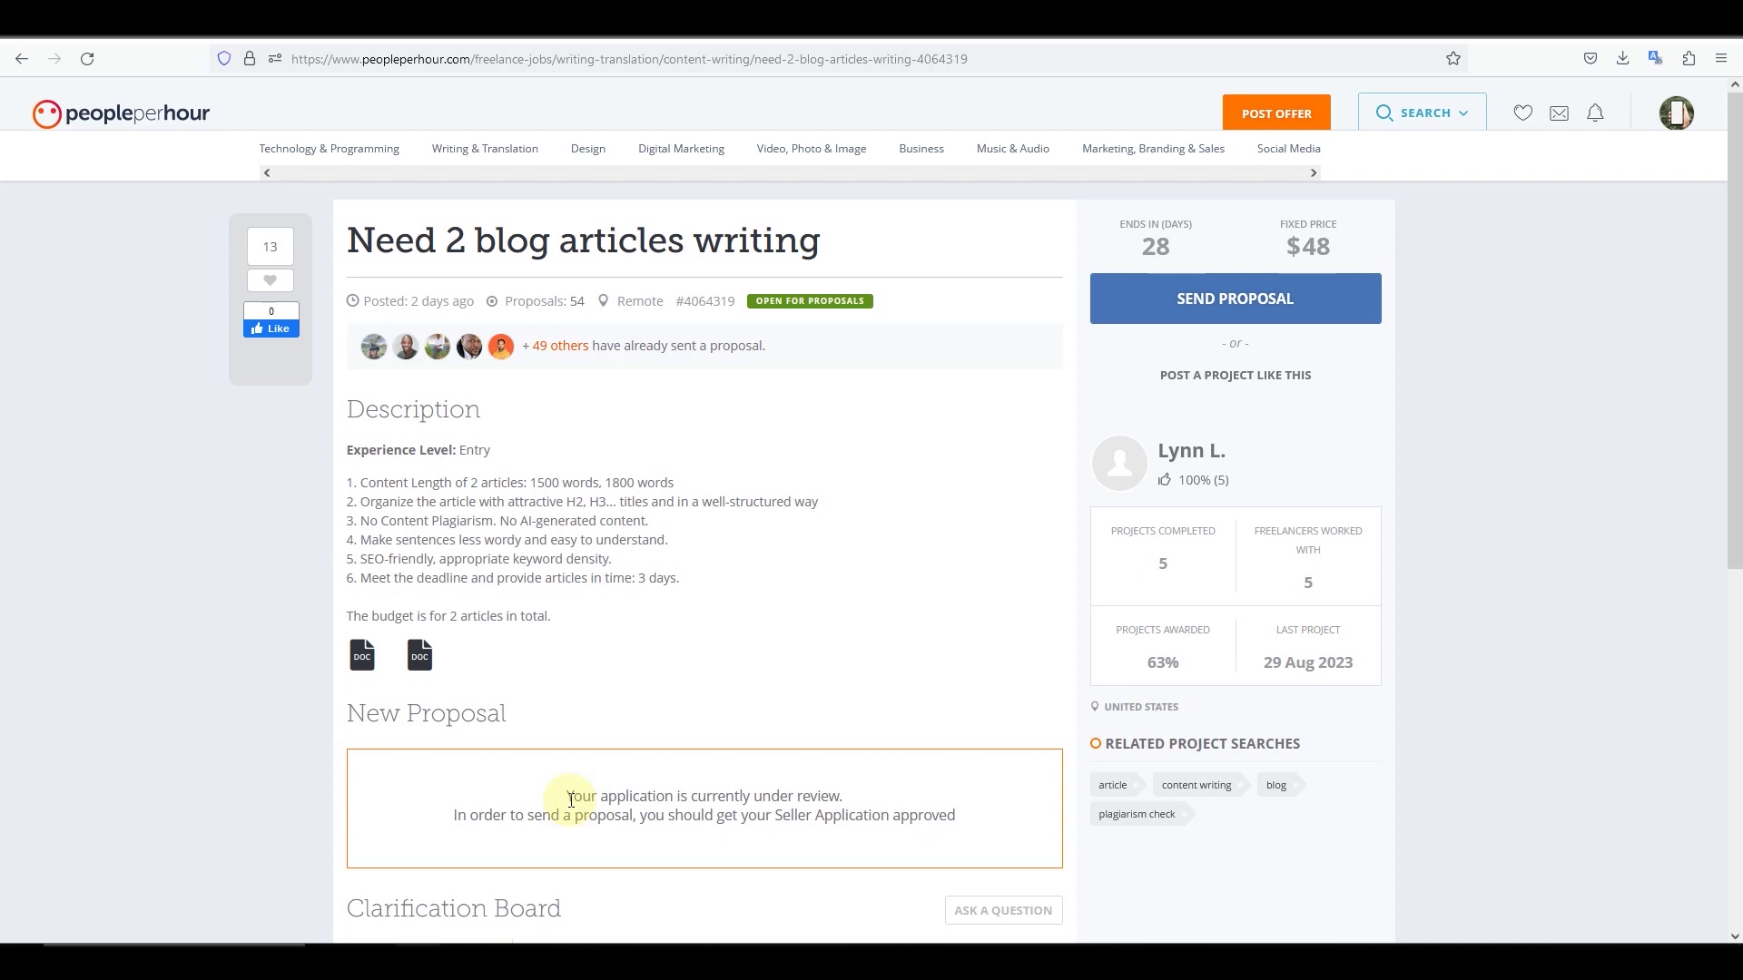
Back in ChatGPT, send "buatkan saya artikel tentang wisata yang ada di bali dengan 1000 kata dalam bahasa inggris" and review the article
scroll(712, 688, down, 3)
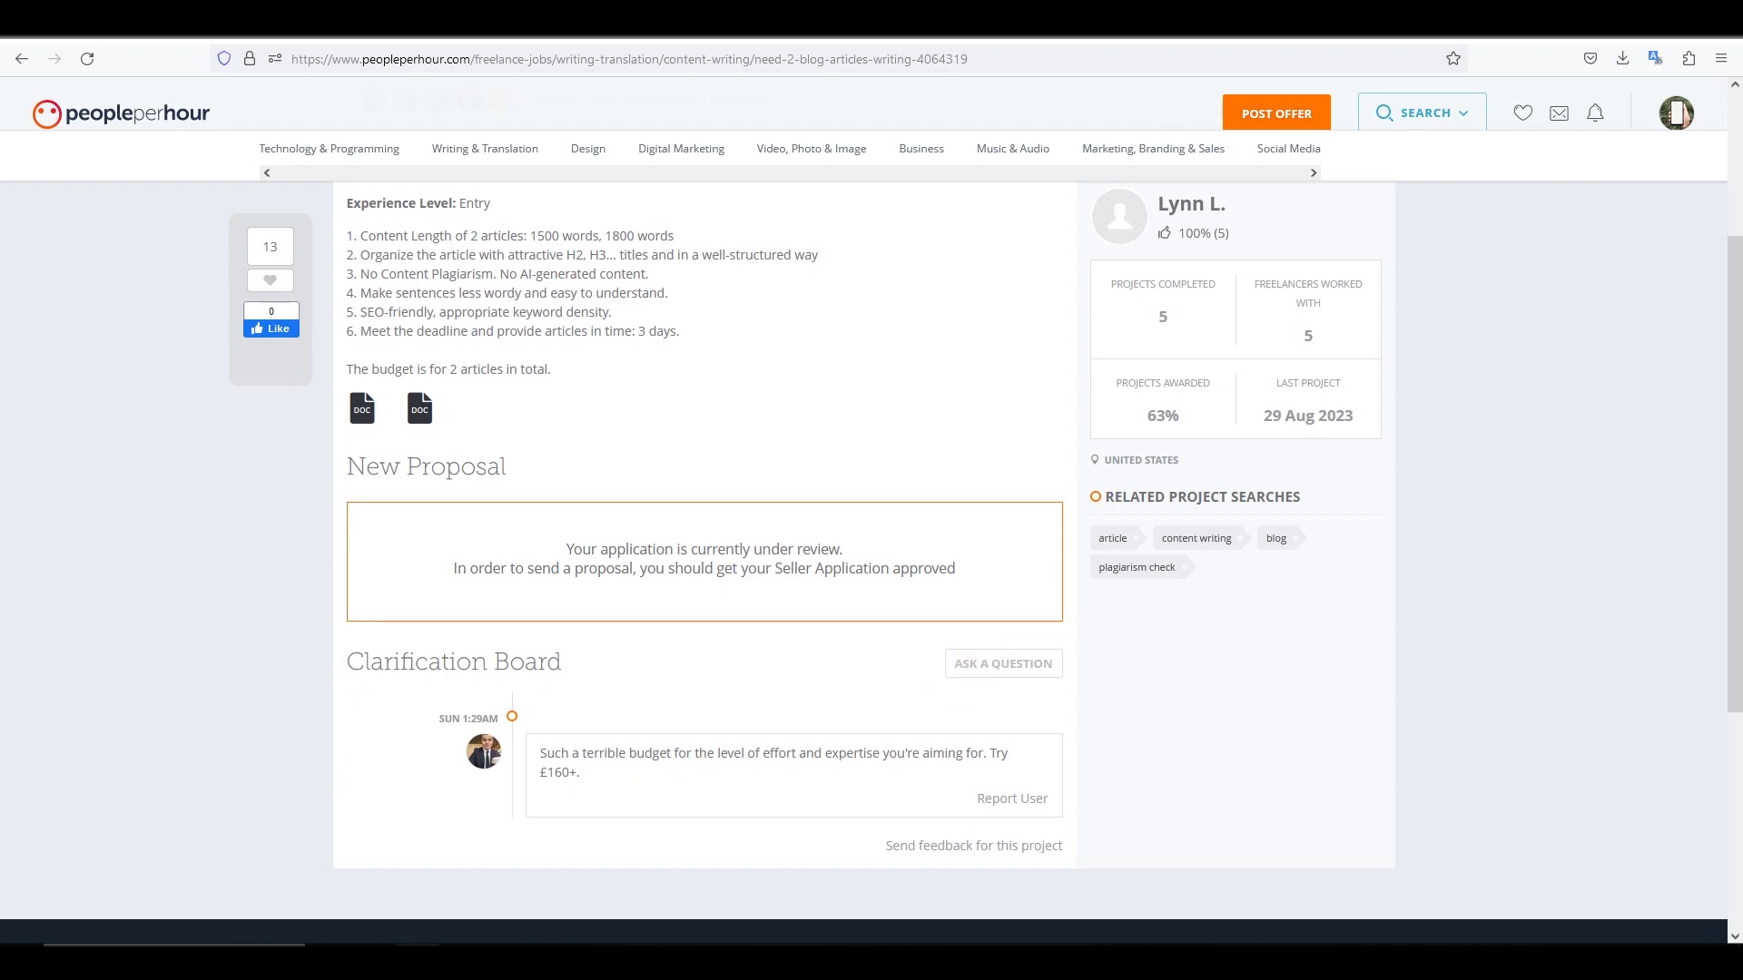
key(ctrl+Tab)
click(601, 853)
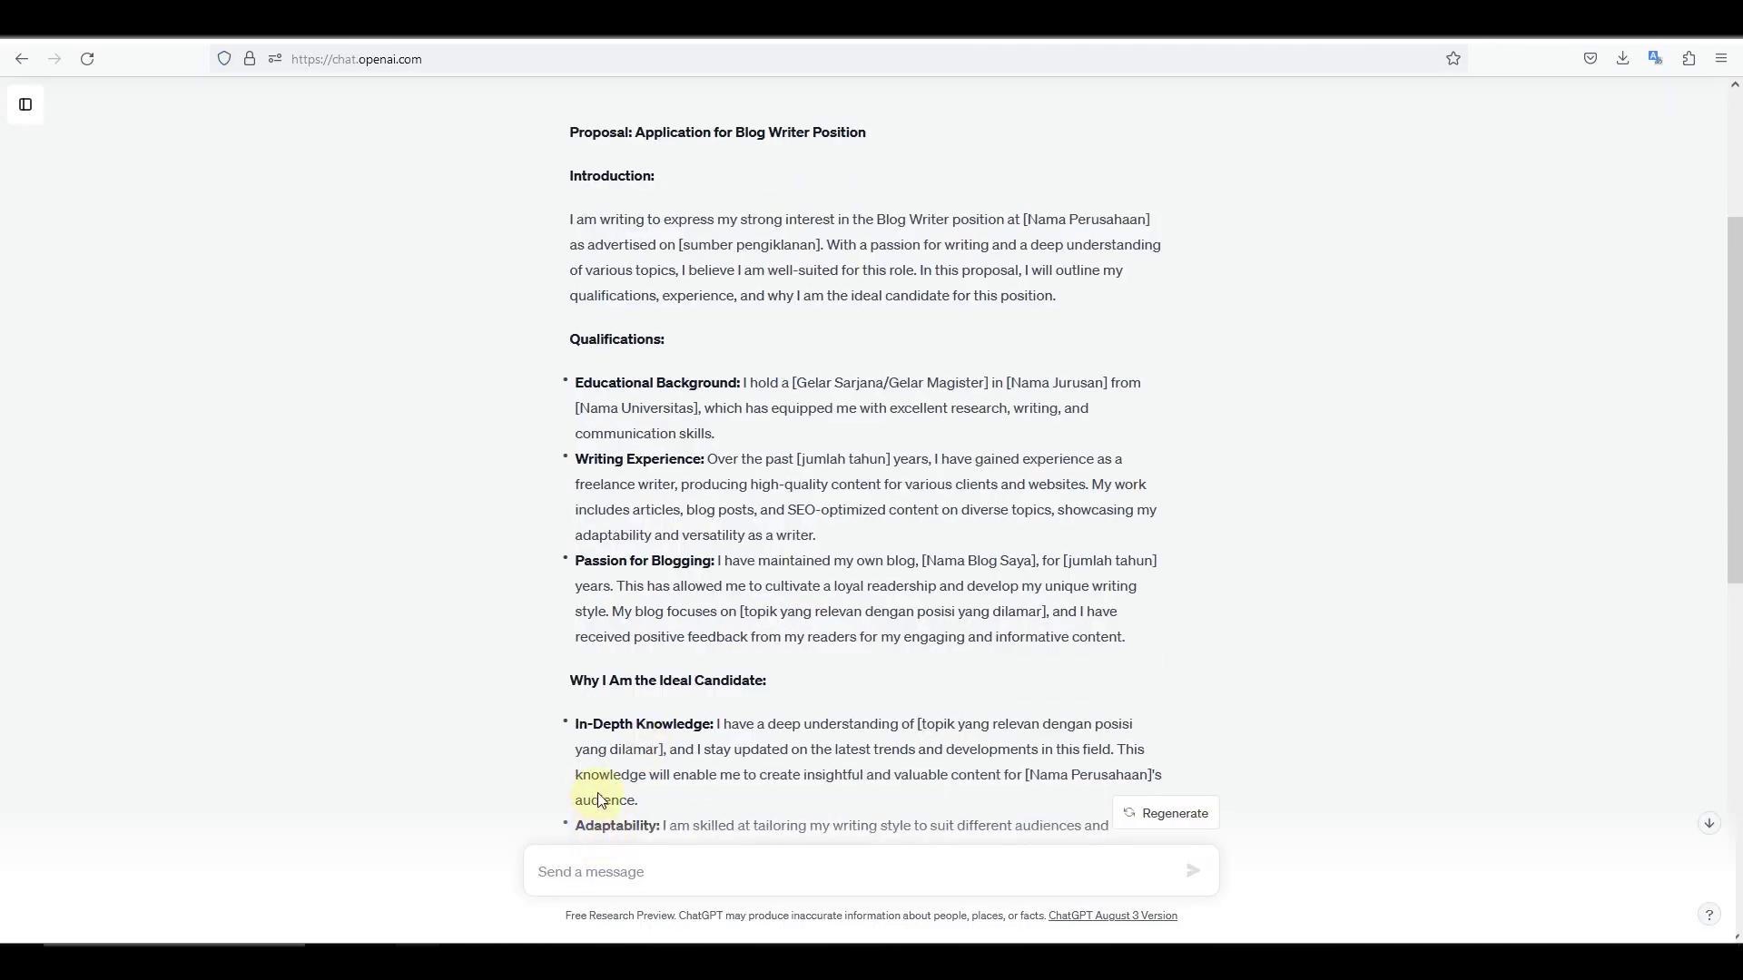
click(570, 873)
text(buatkan saya artikel tentang wisata yang ada di bali dengan 1000 kata dalam bahasa inggris)
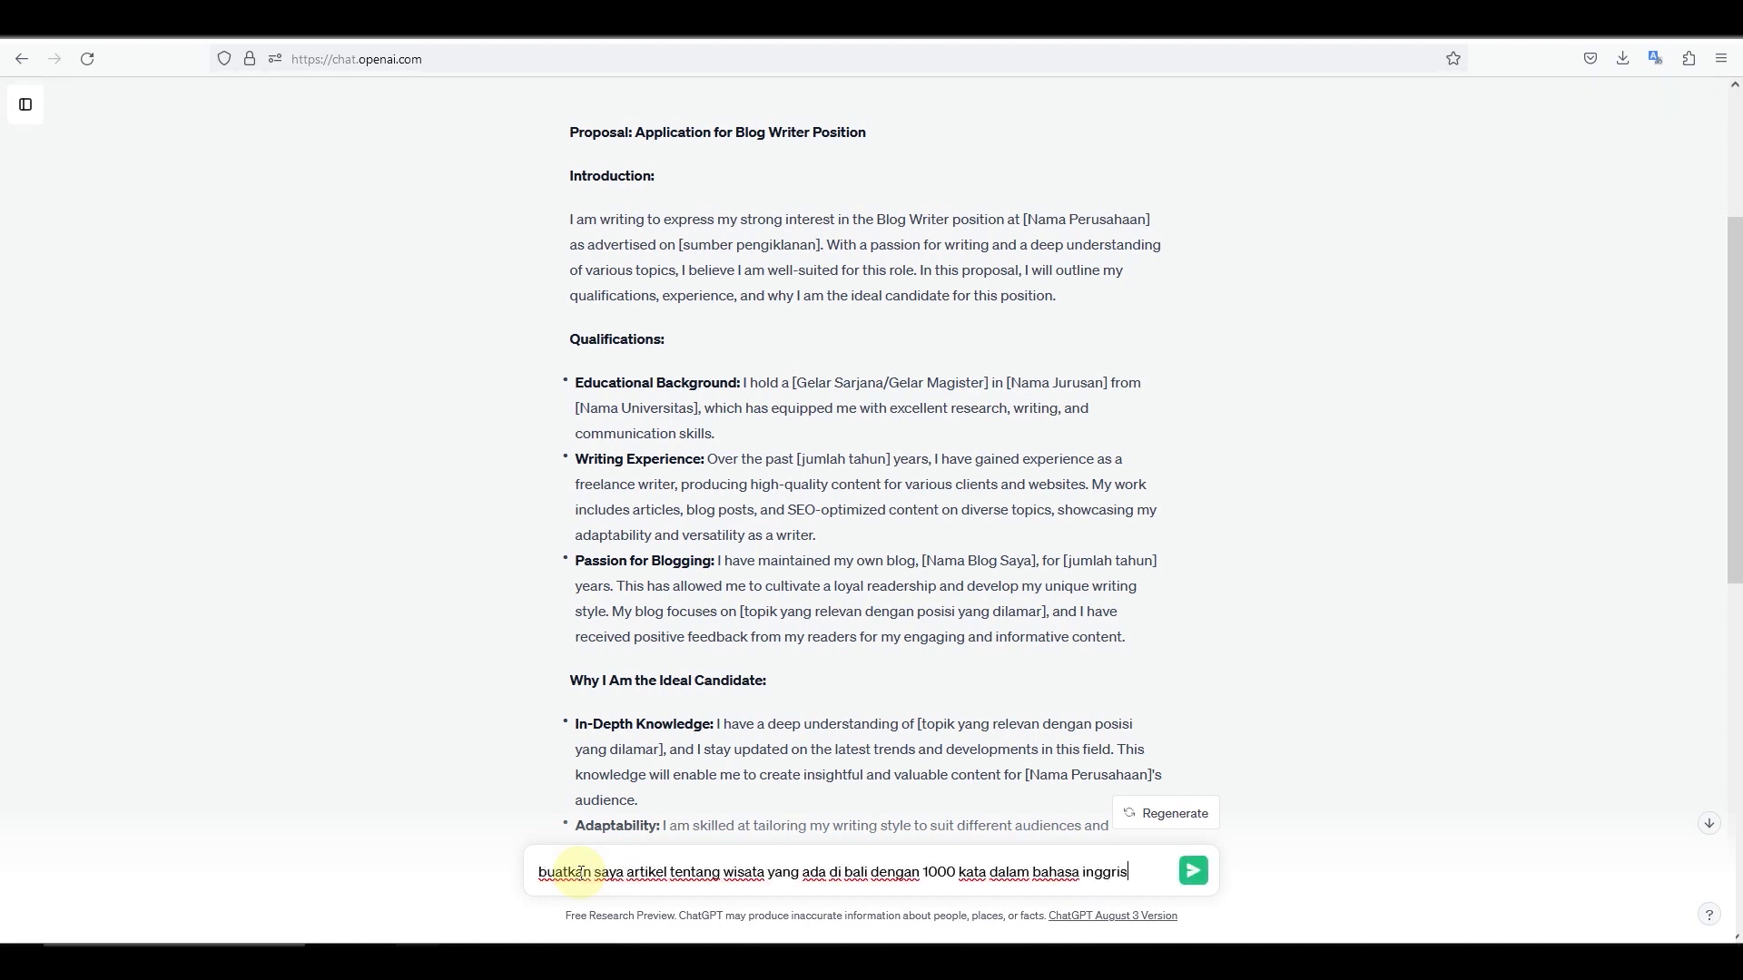
key(Return)
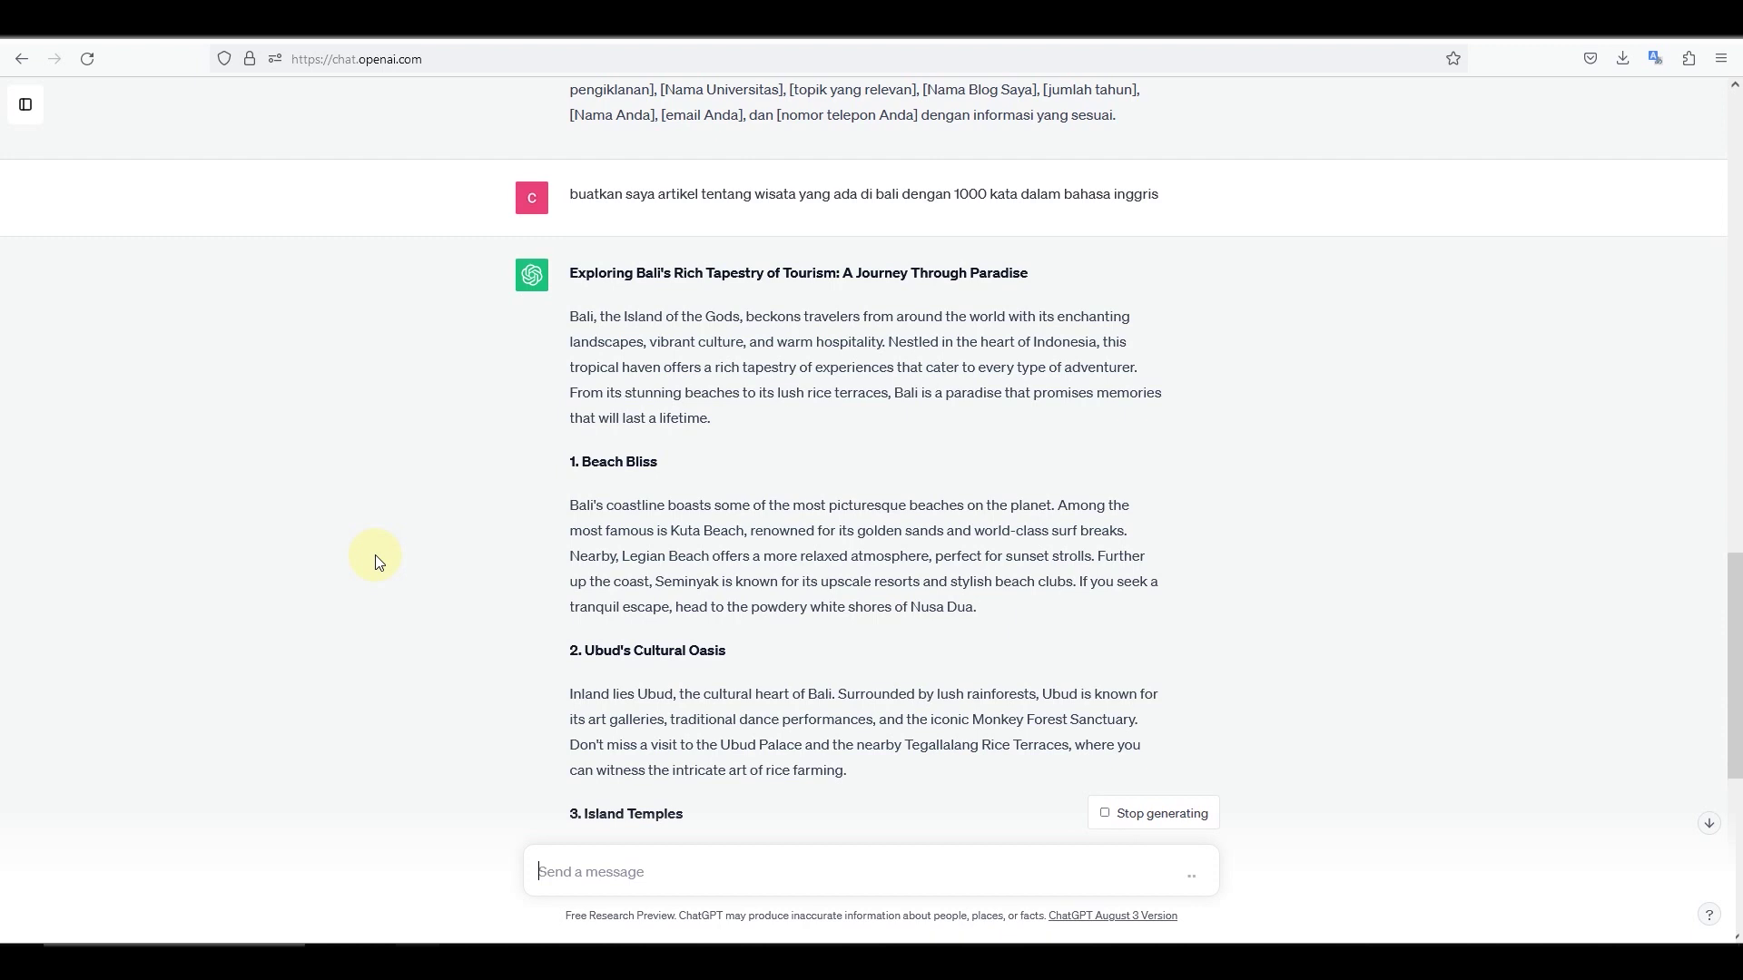
scroll(547, 341, down, 20)
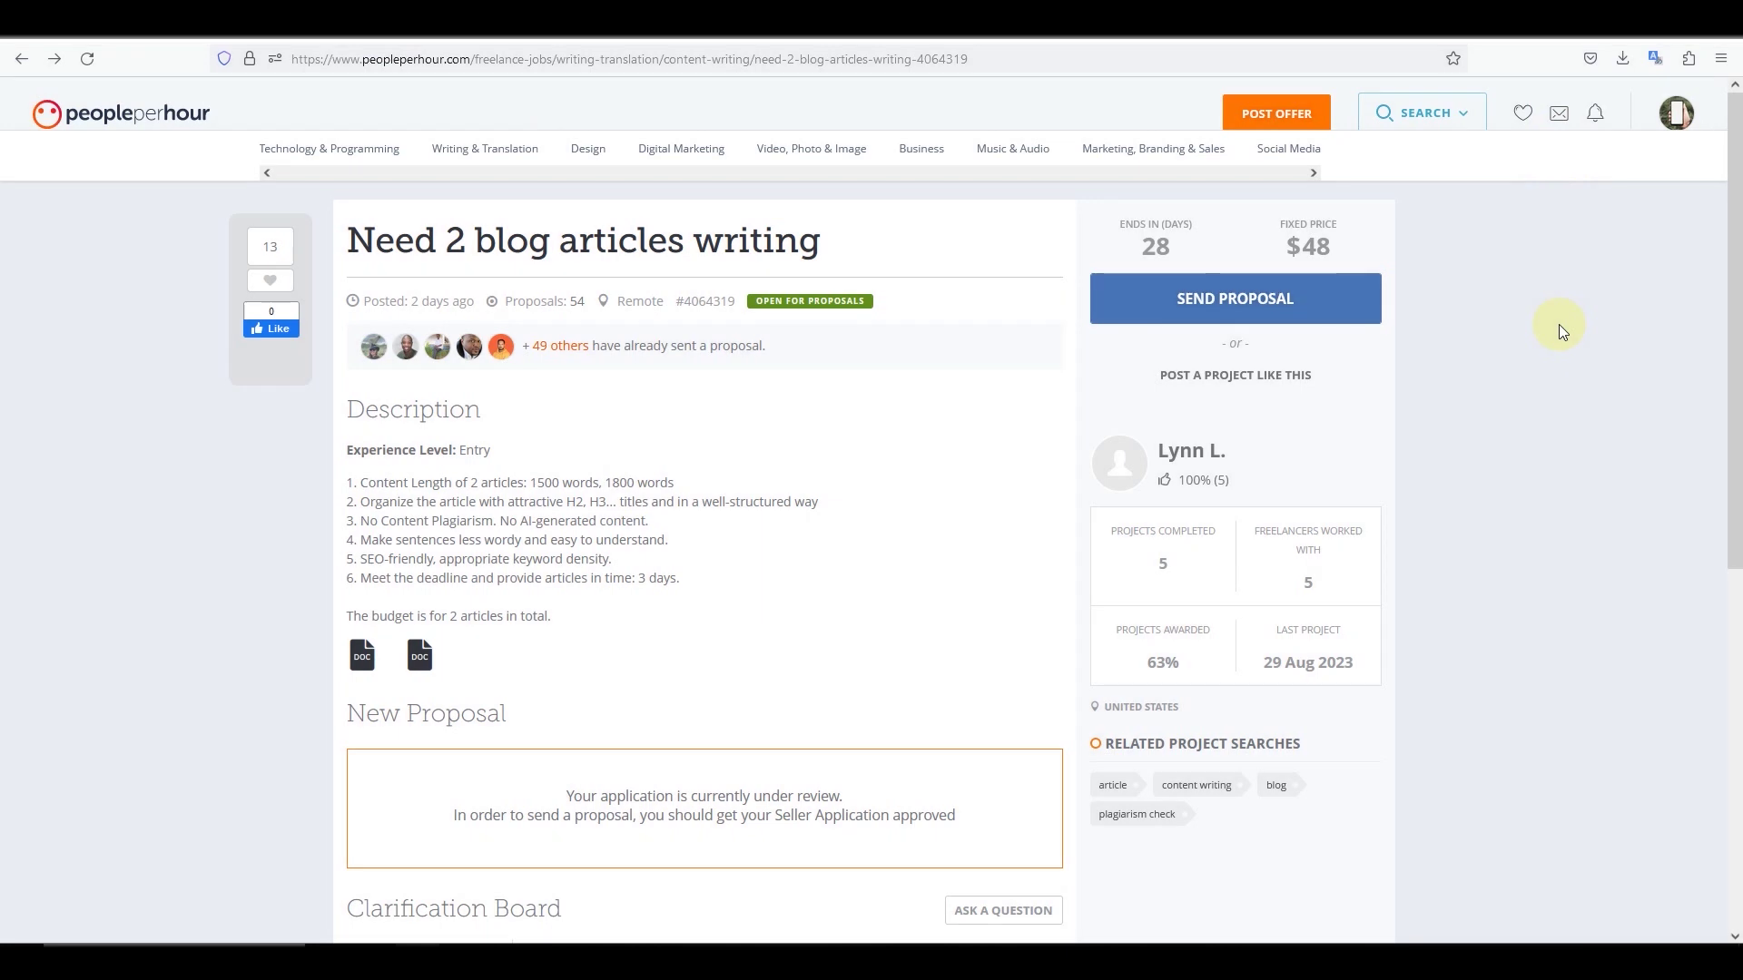
Open the full list of workstreams in PeoplePerHour
click(1558, 113)
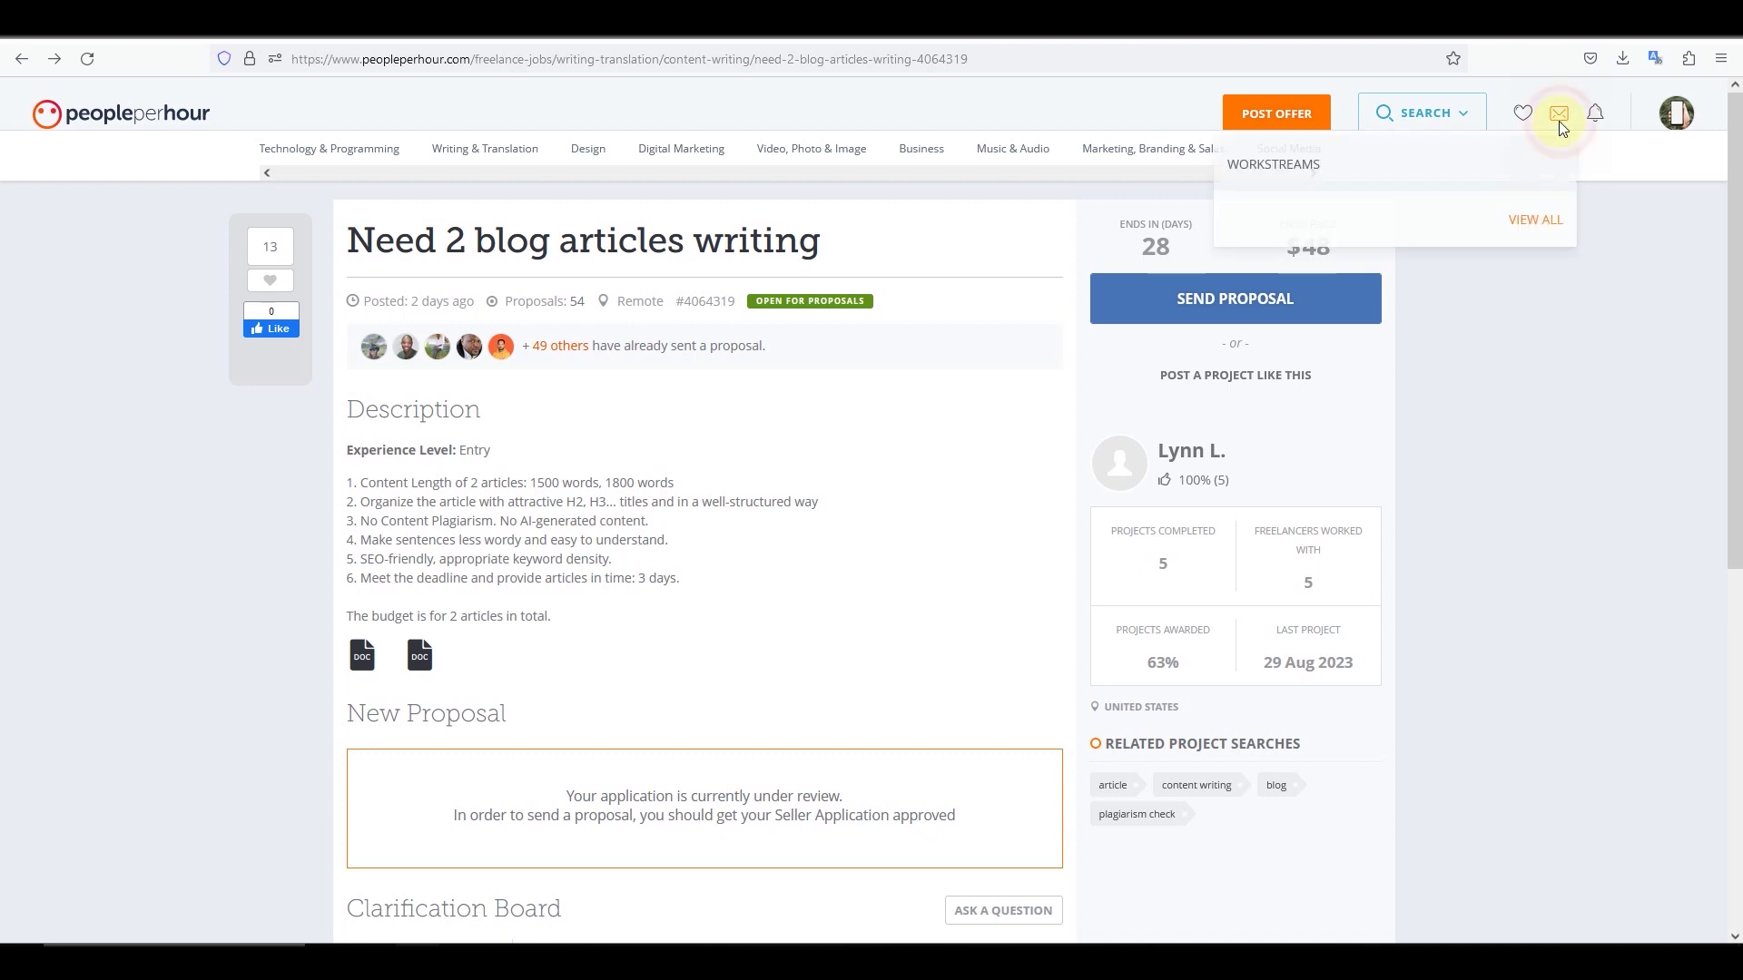
click(1532, 233)
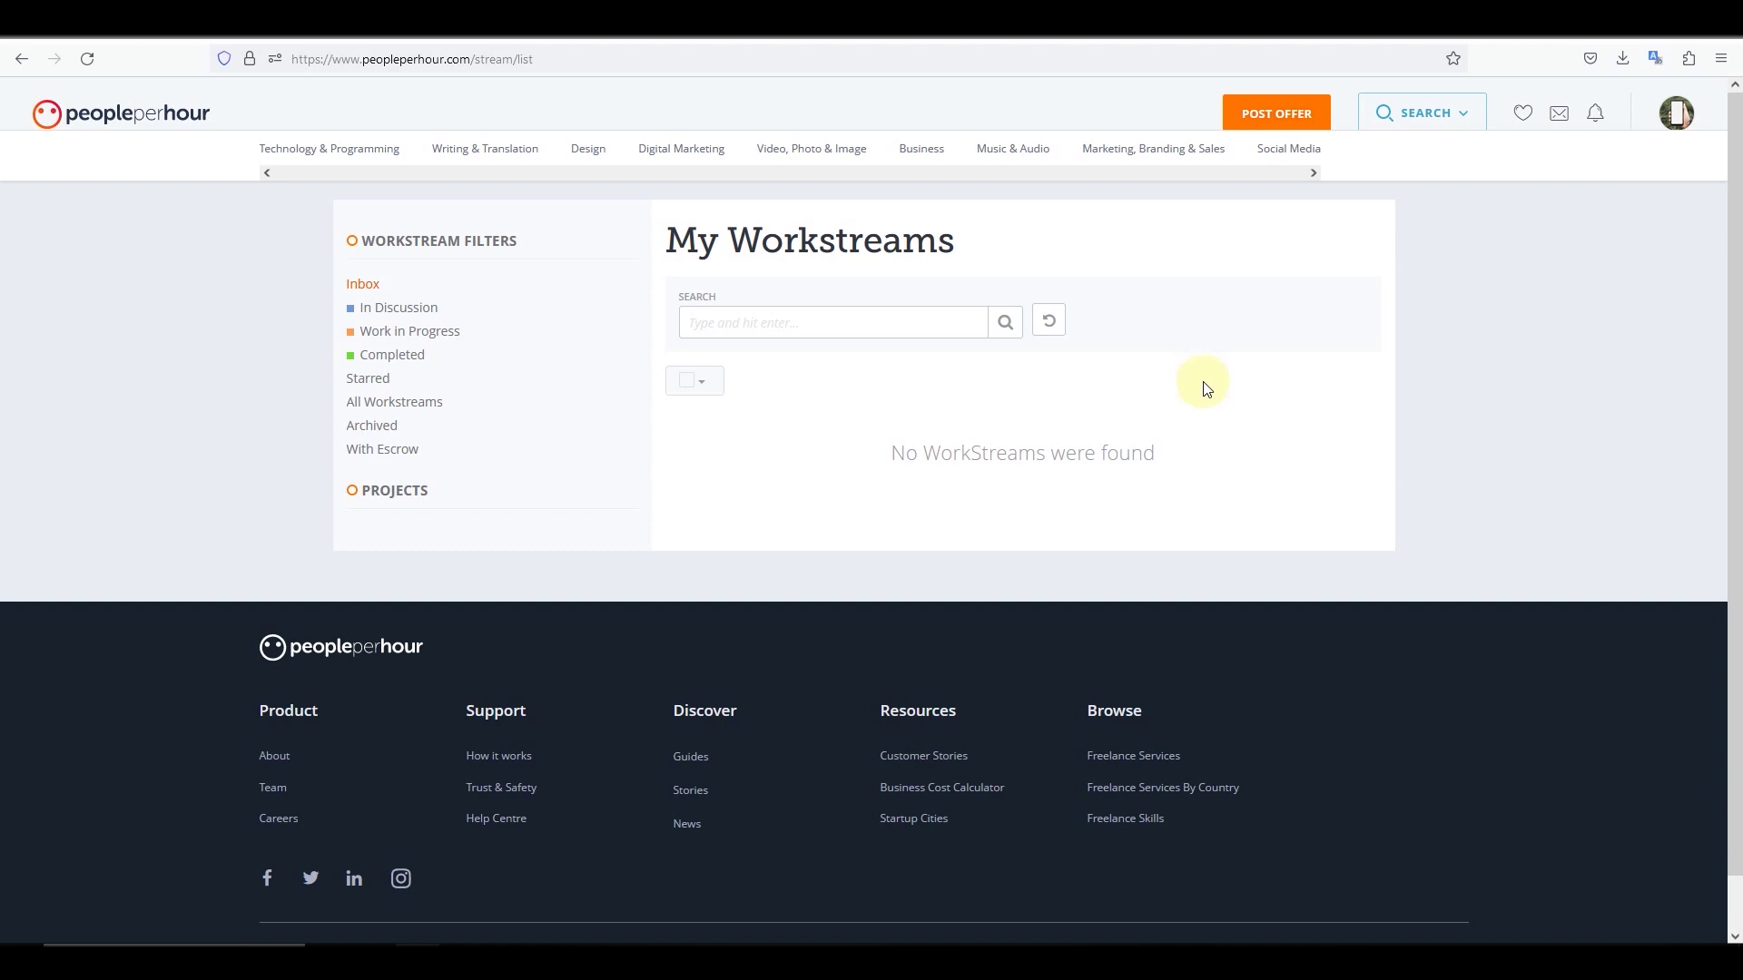
Open the payment settings from the account's payments page and examine the options for editing withdrawal accounts
click(1672, 127)
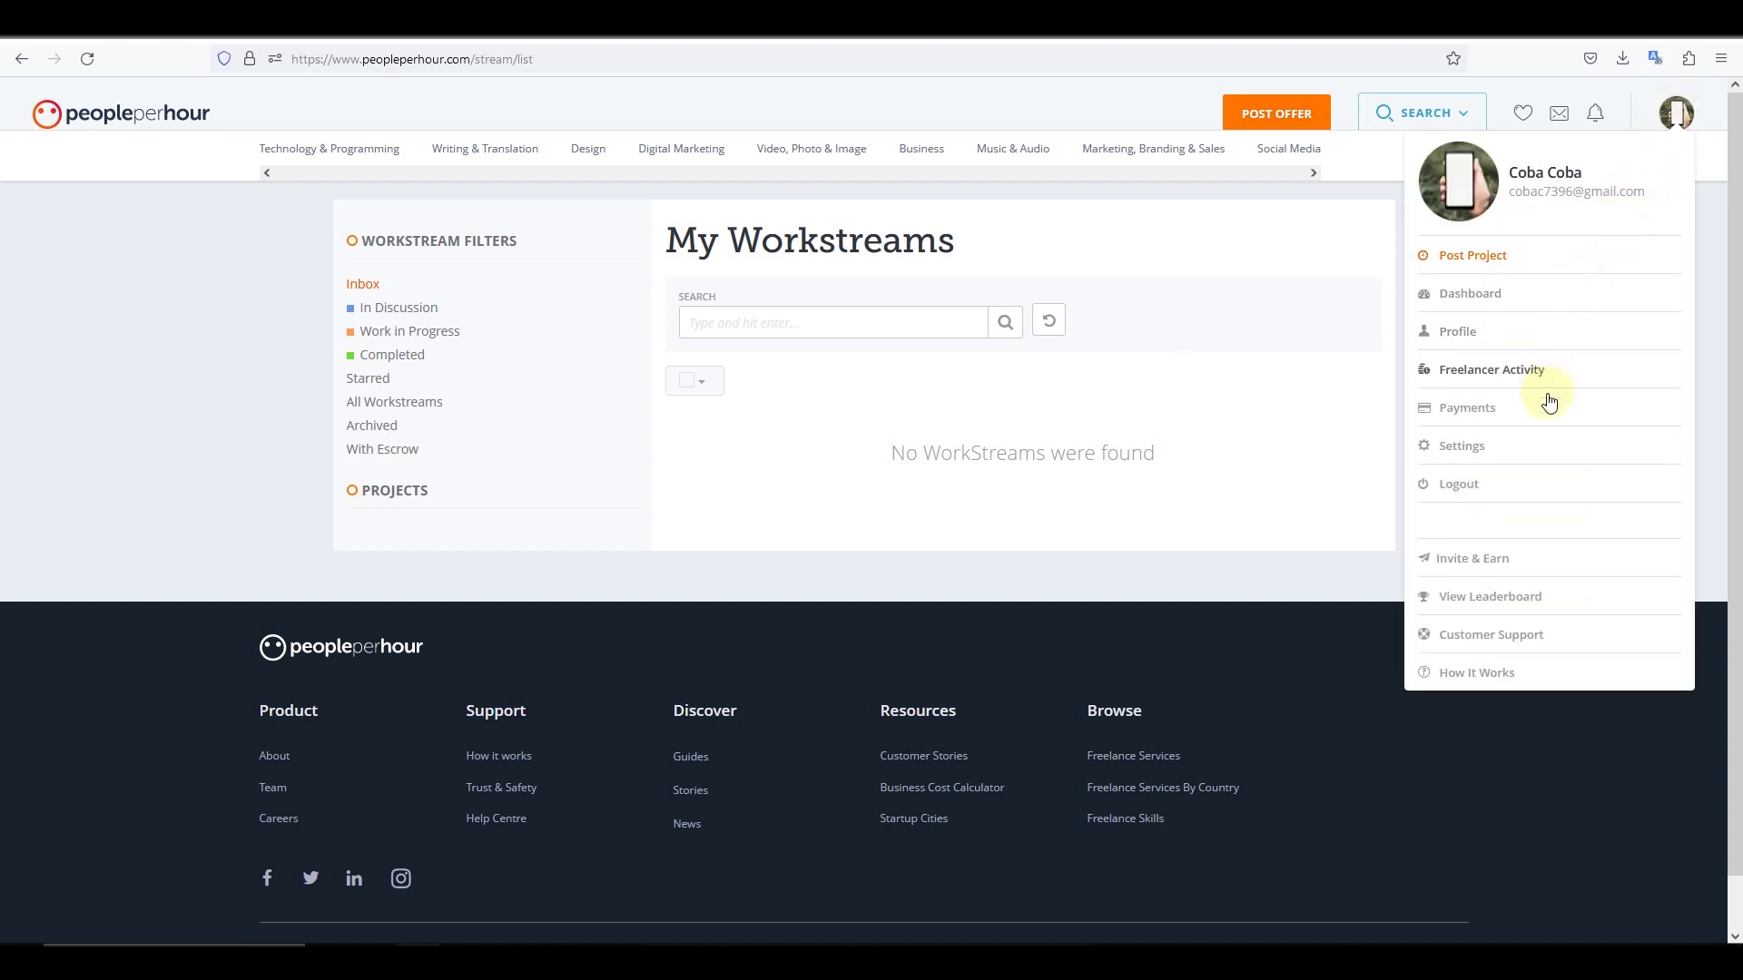
click(1479, 411)
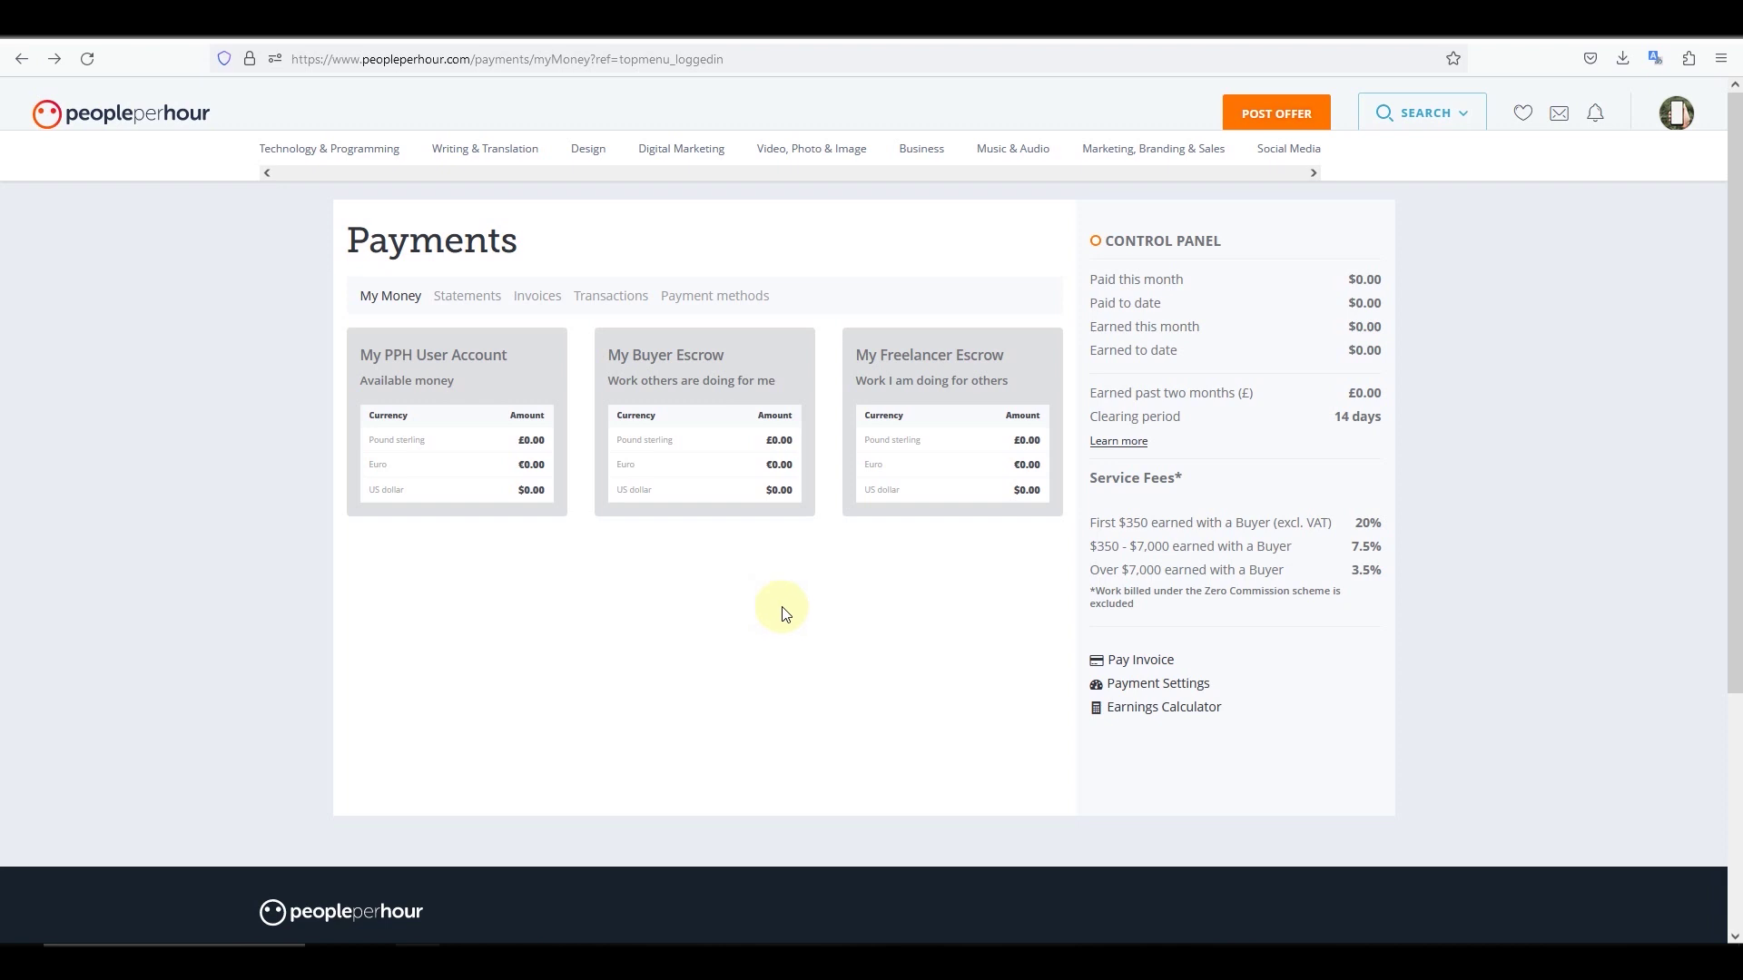
click(1122, 687)
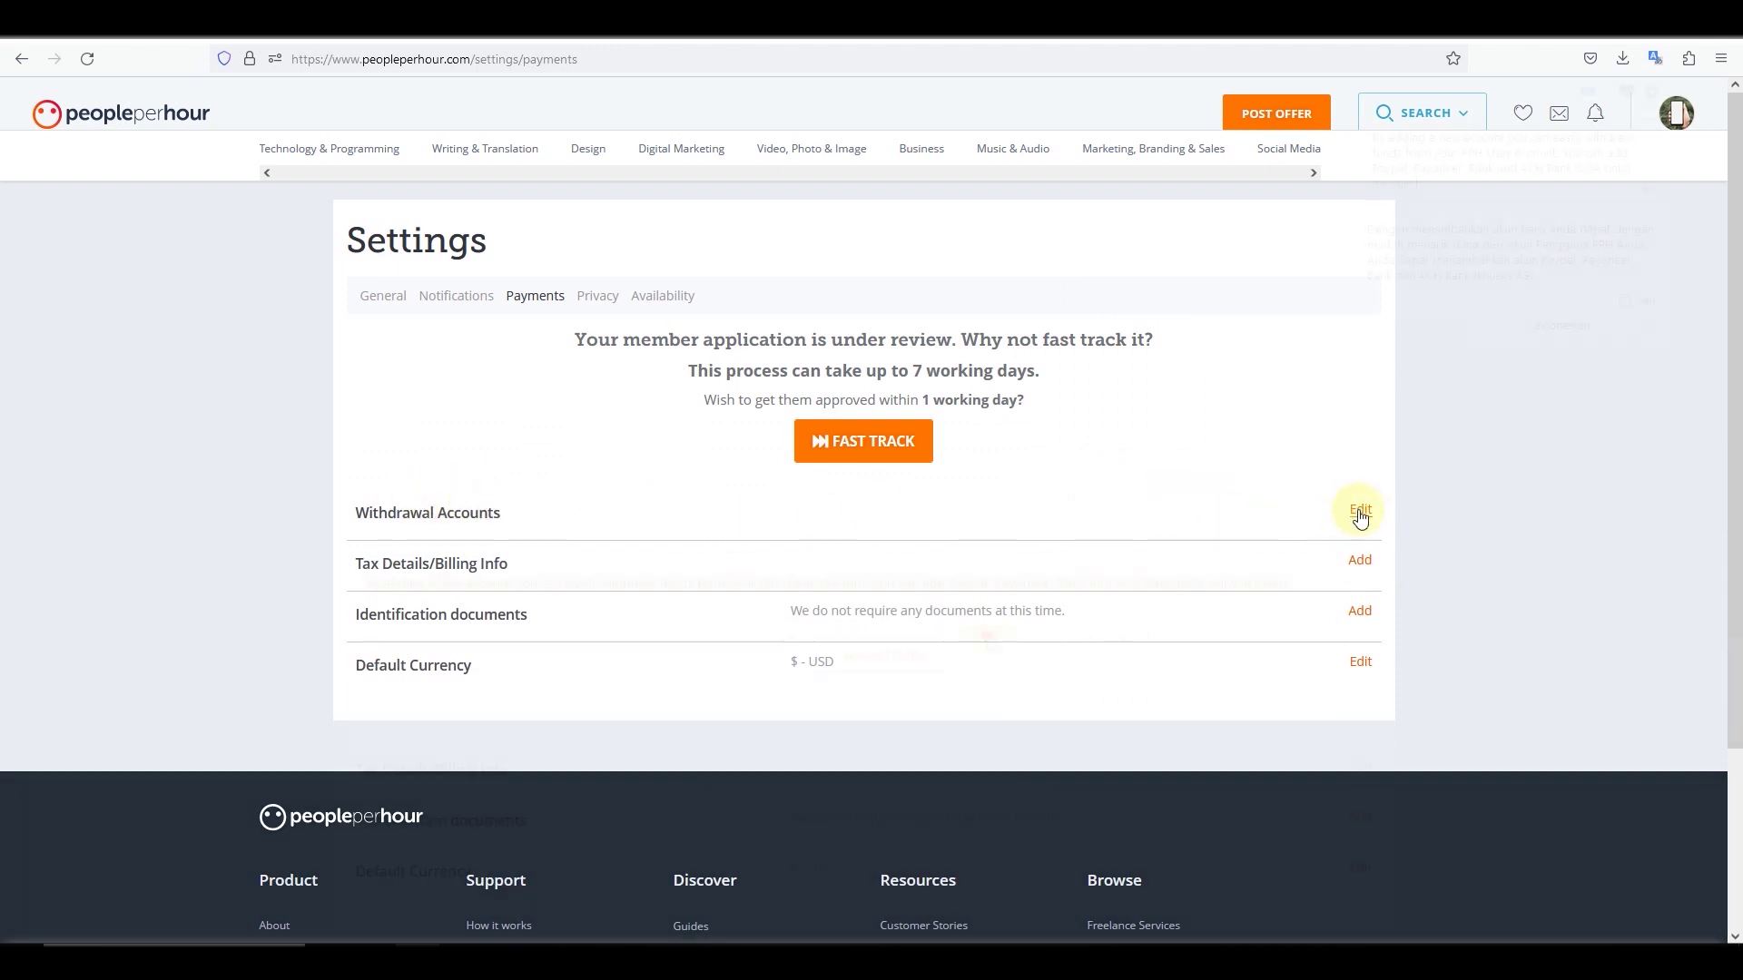
click(1359, 509)
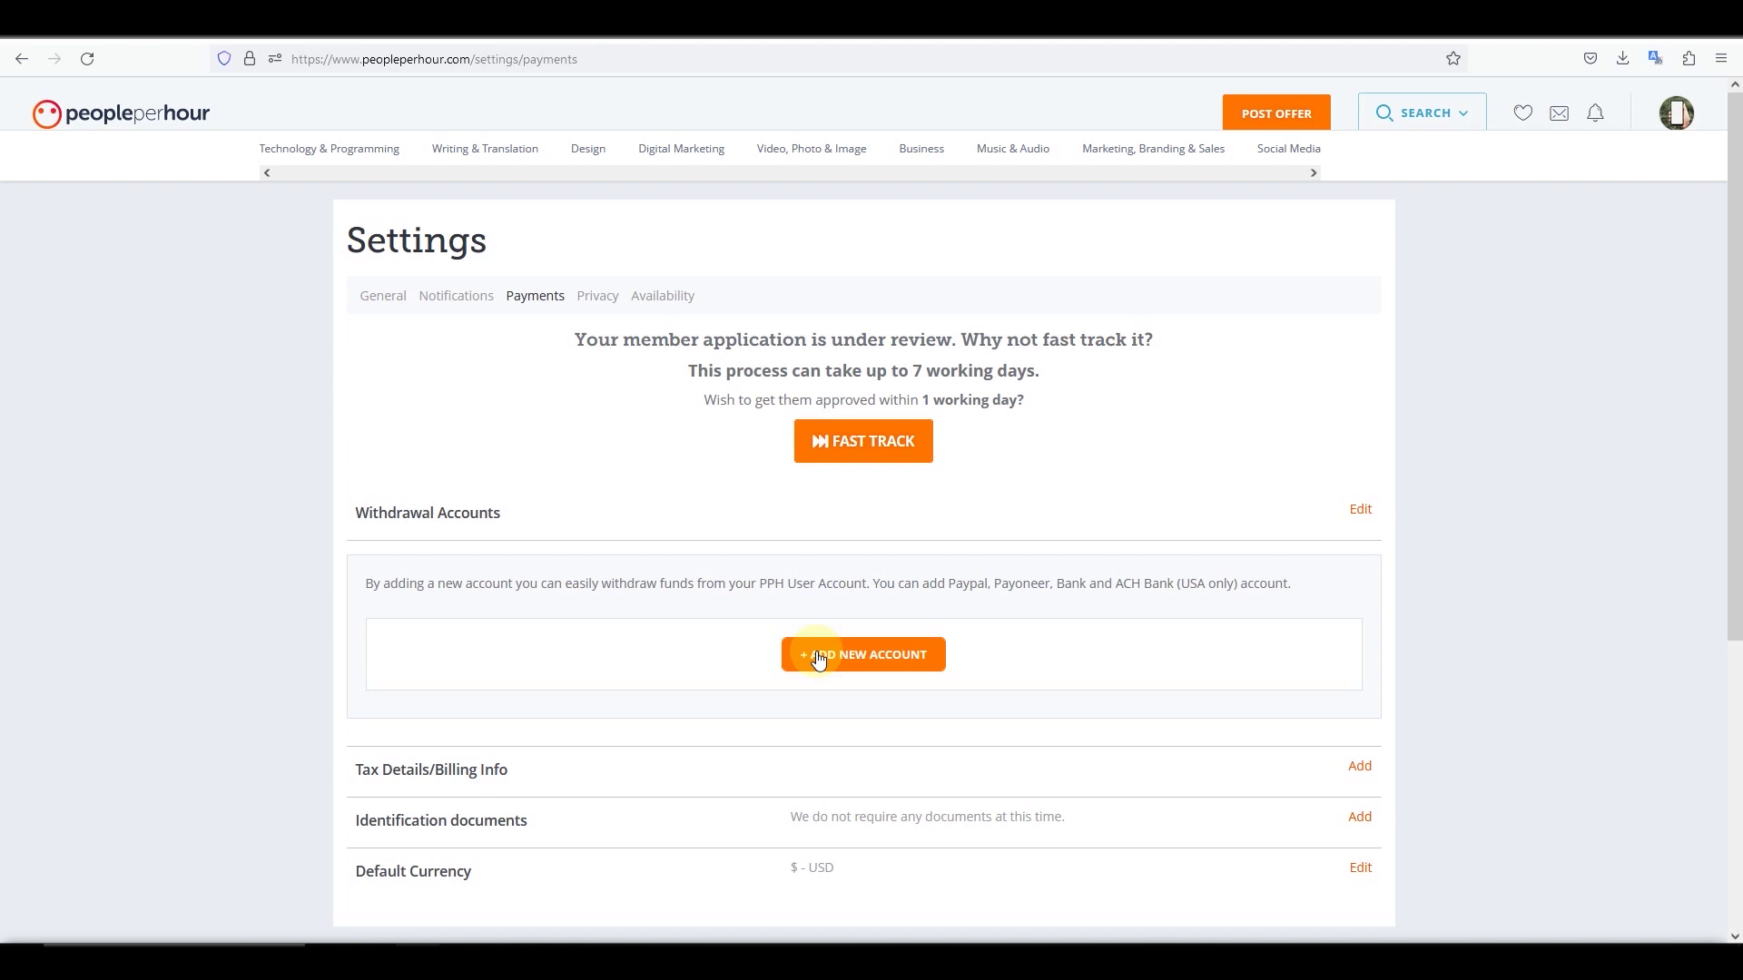
scroll(818, 660, down, 3)
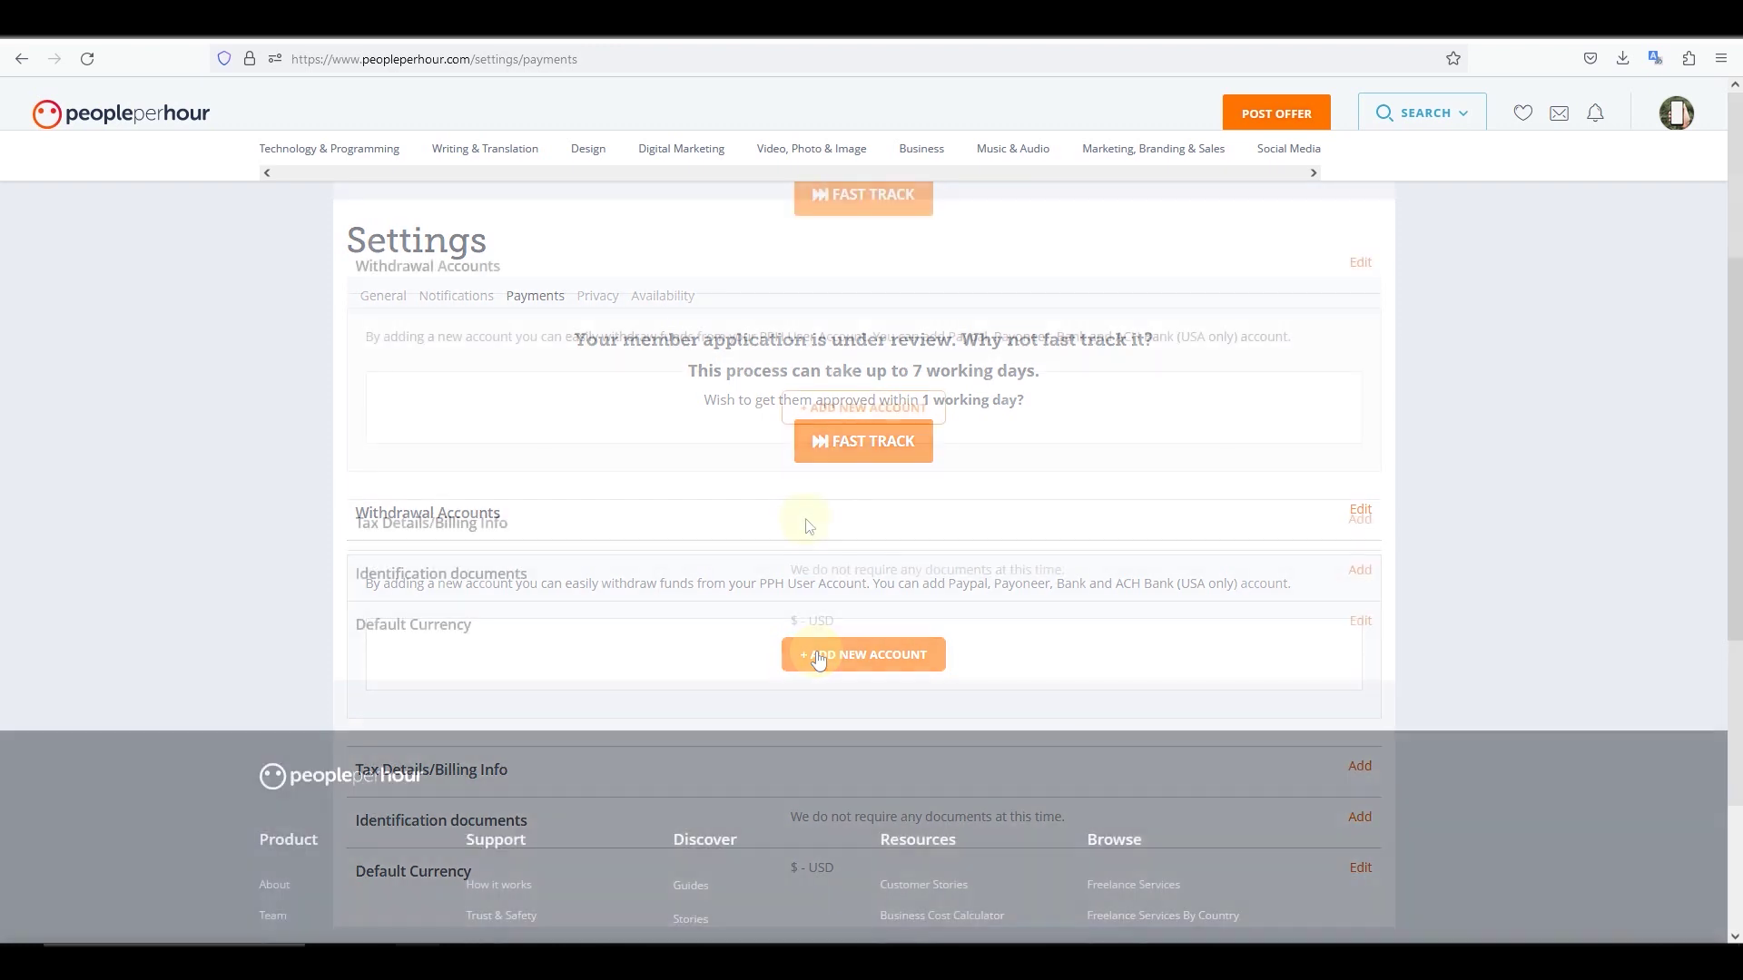